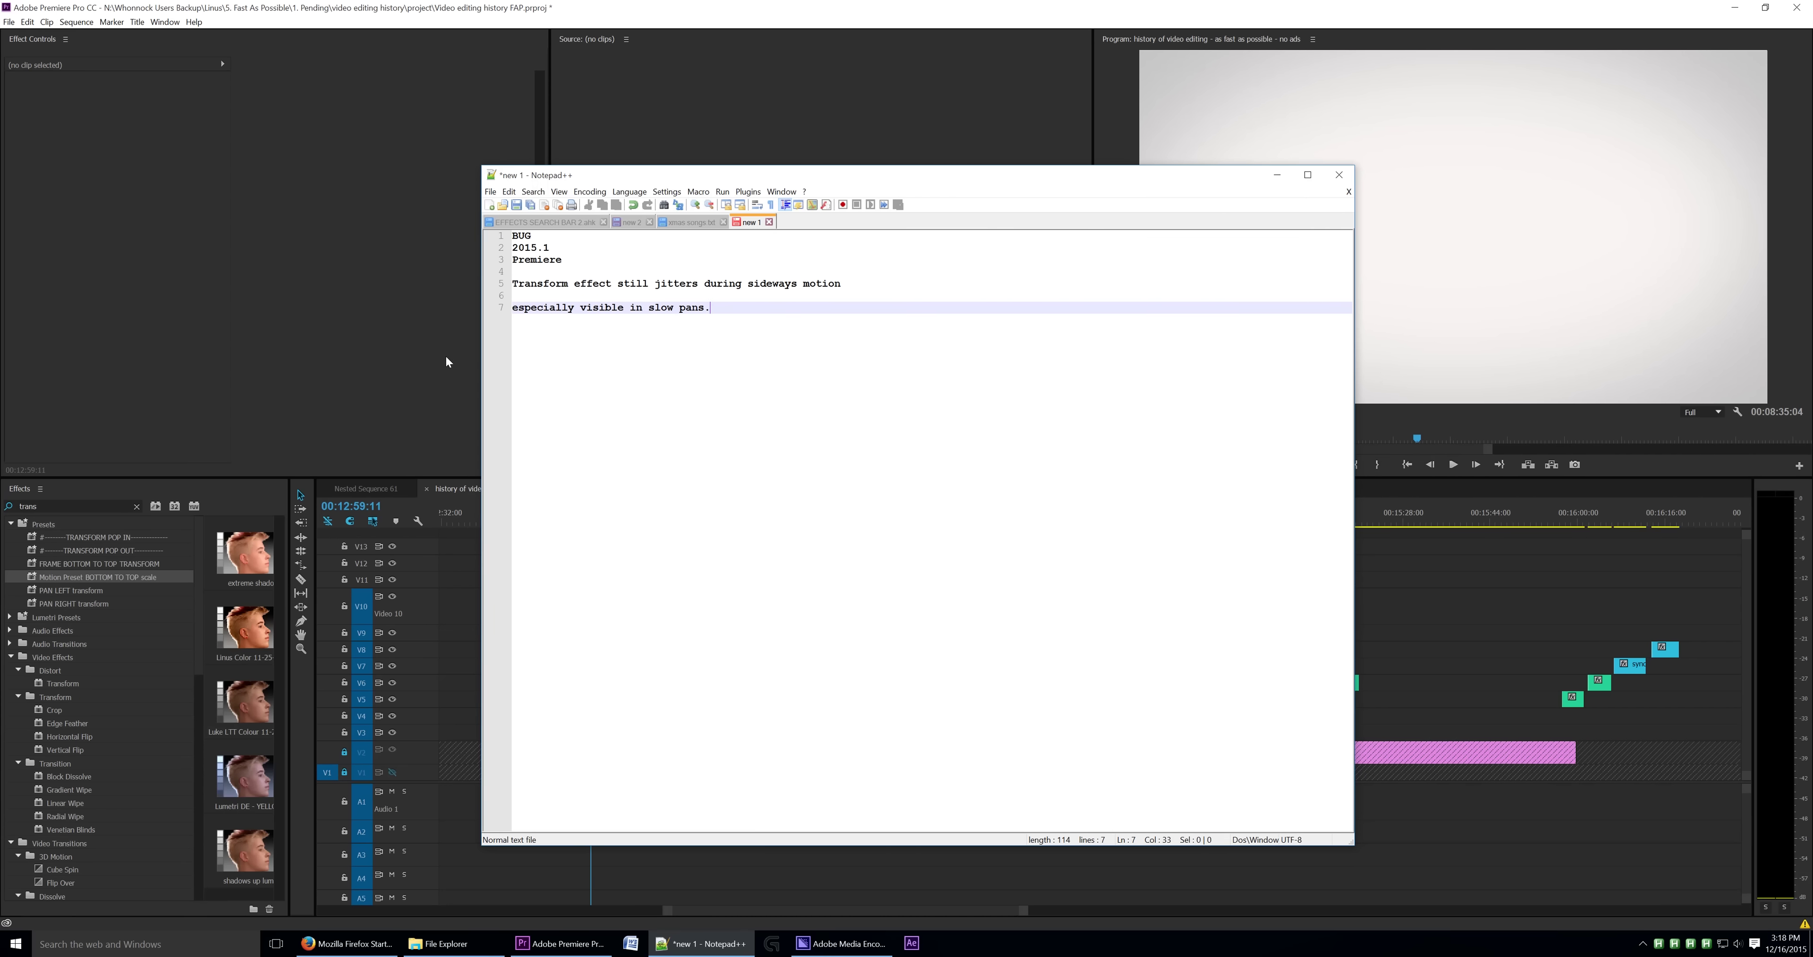
- Bring the Premiere Pro project back in front of the Notepad++ bug note
click(445, 353)
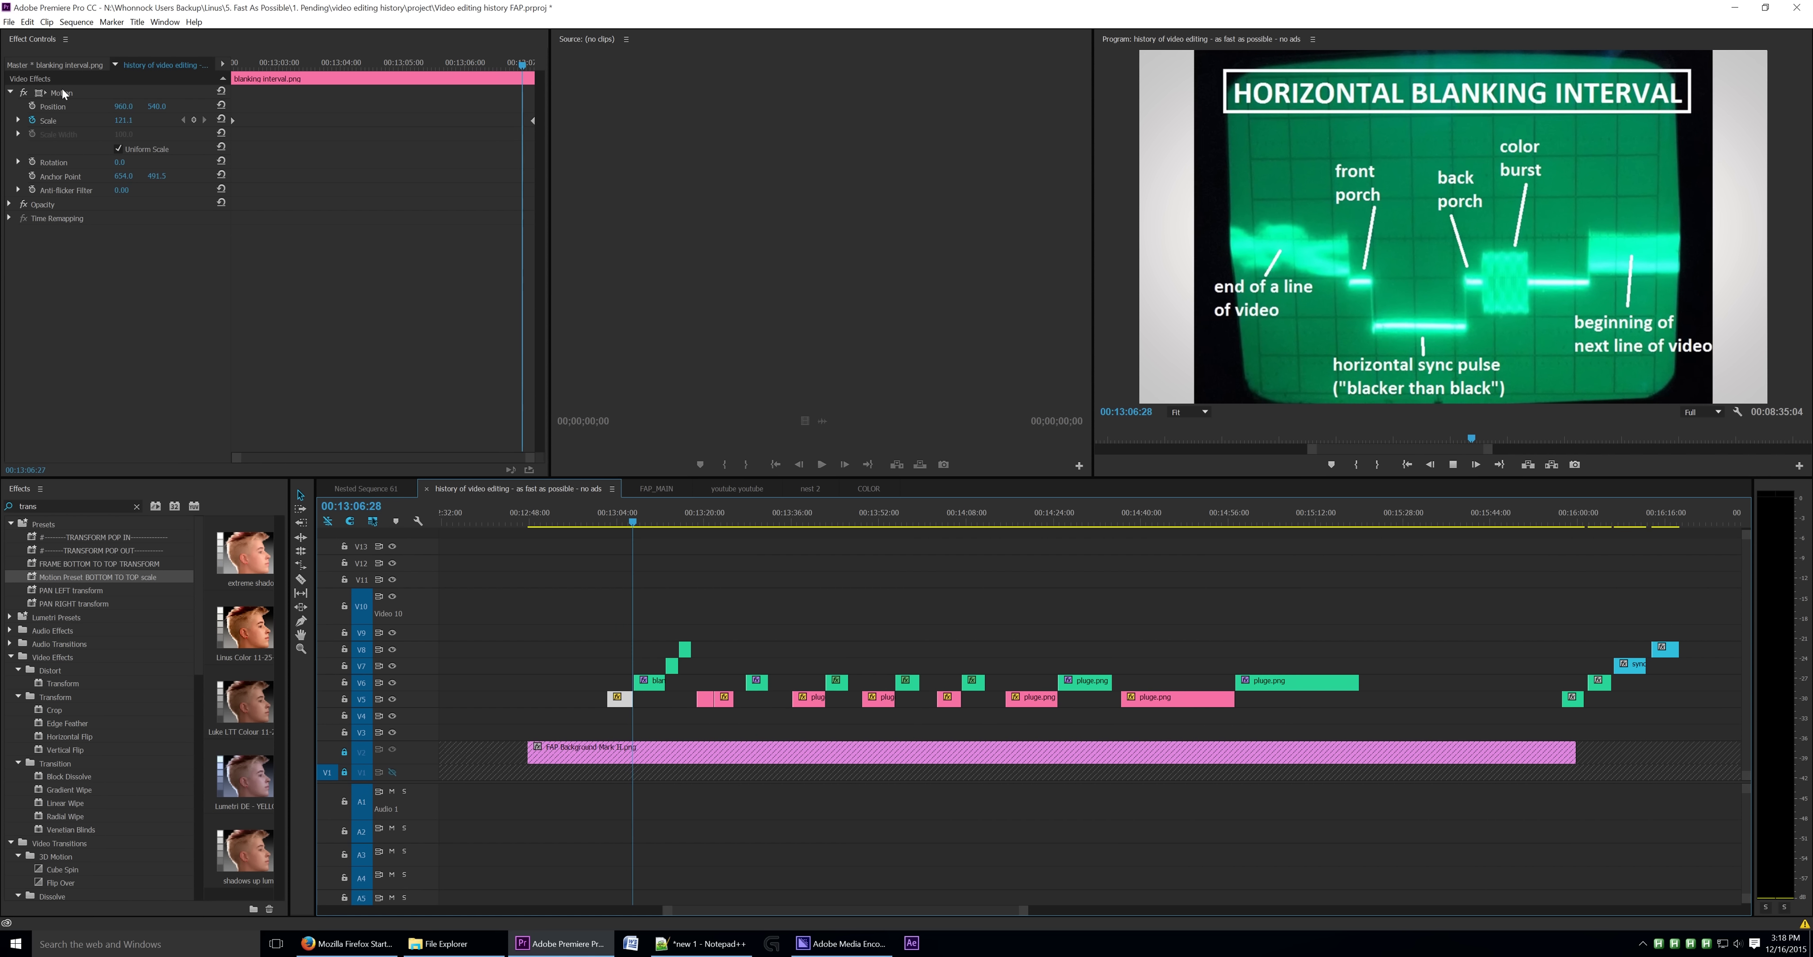
- Select the V6 blanking clip's Transform effect and play back its scale animation
key(d)
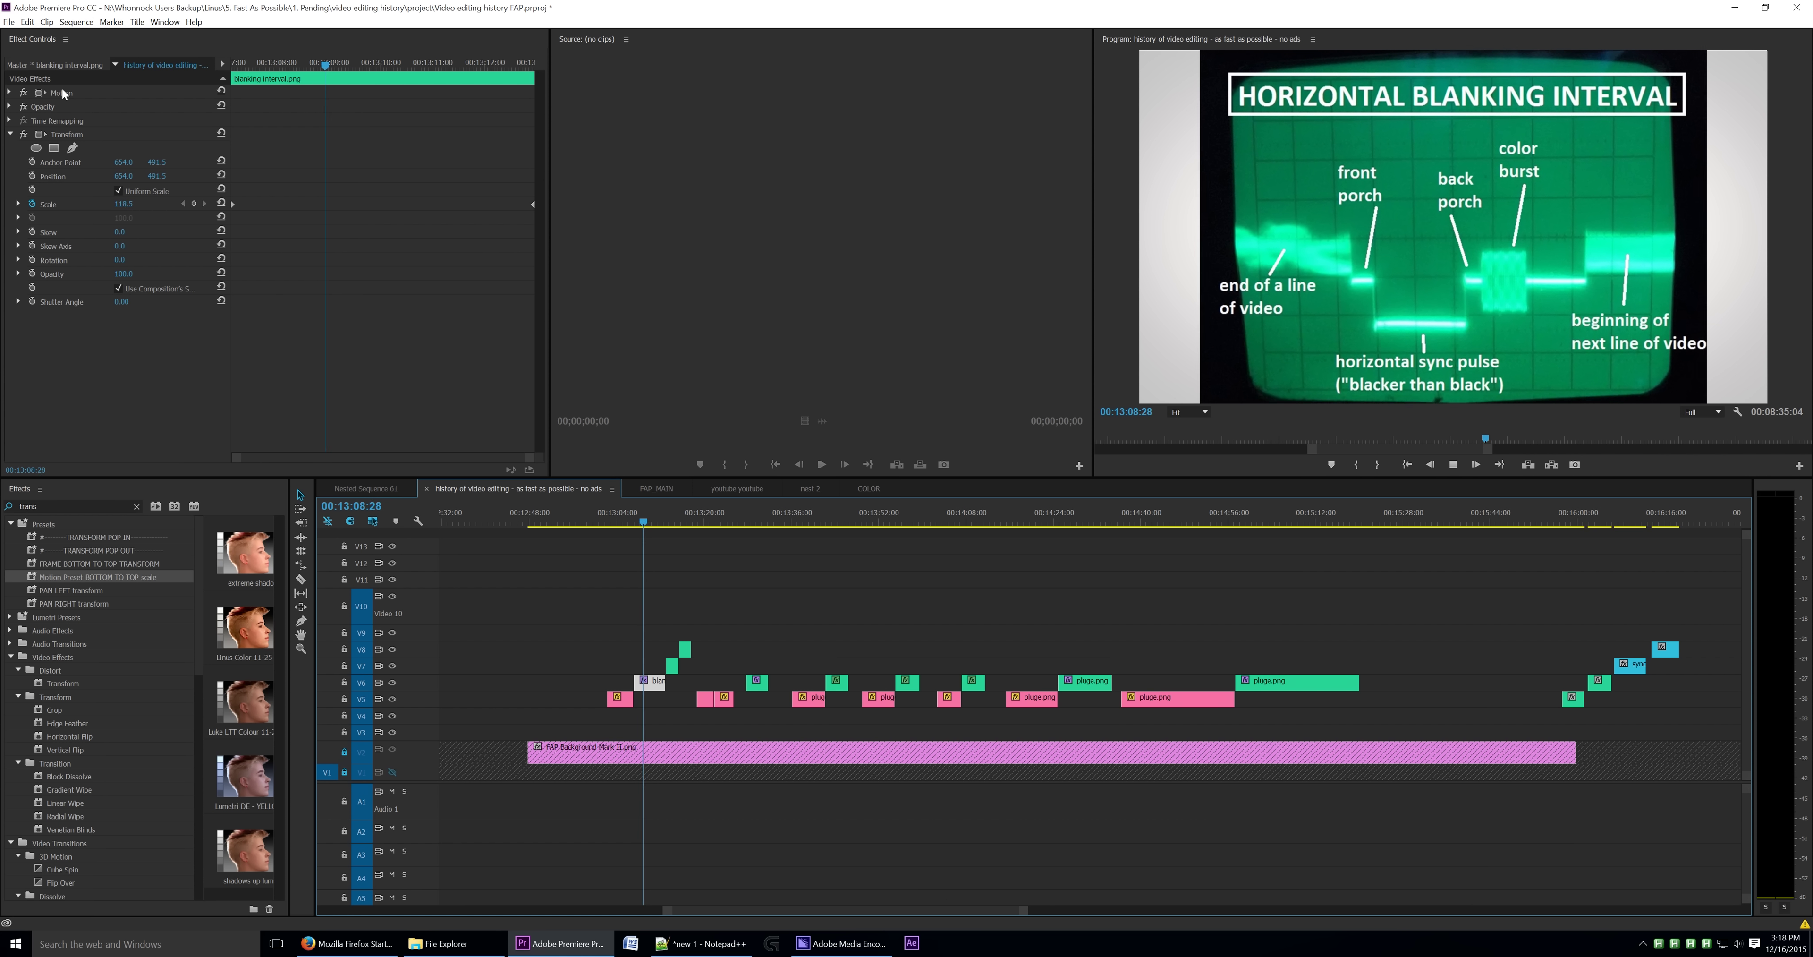
click(62, 133)
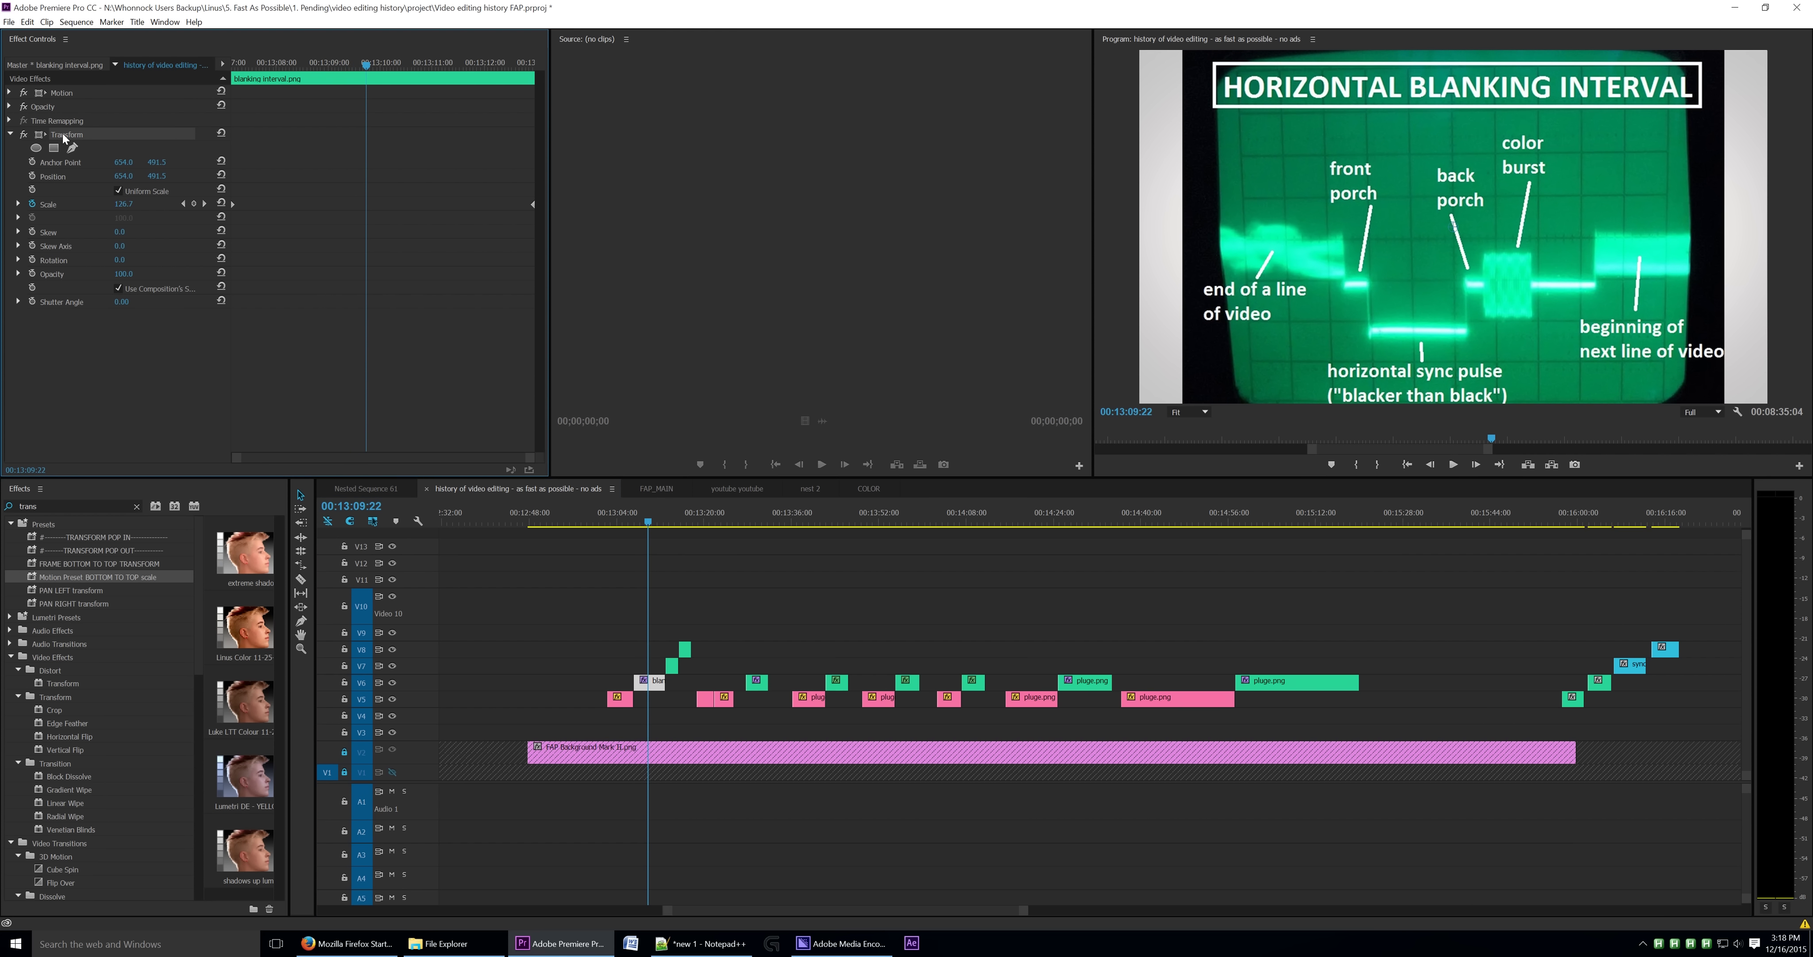
click(735, 571)
key(d)
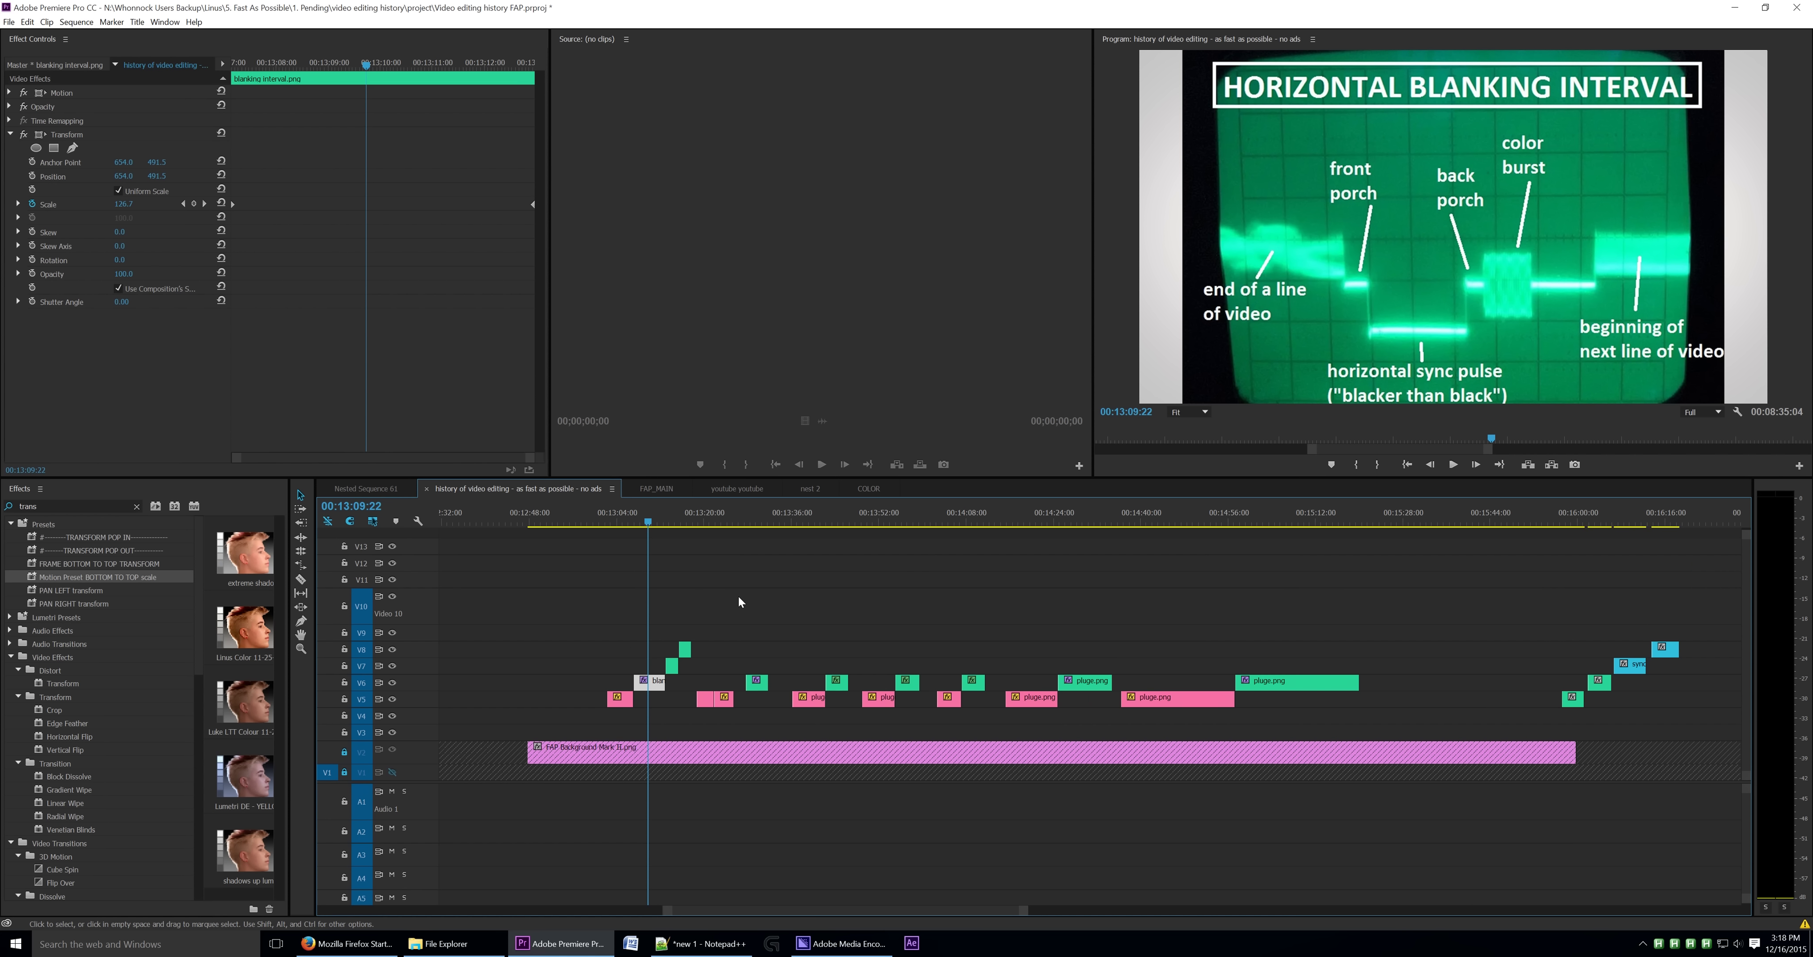
key(space)
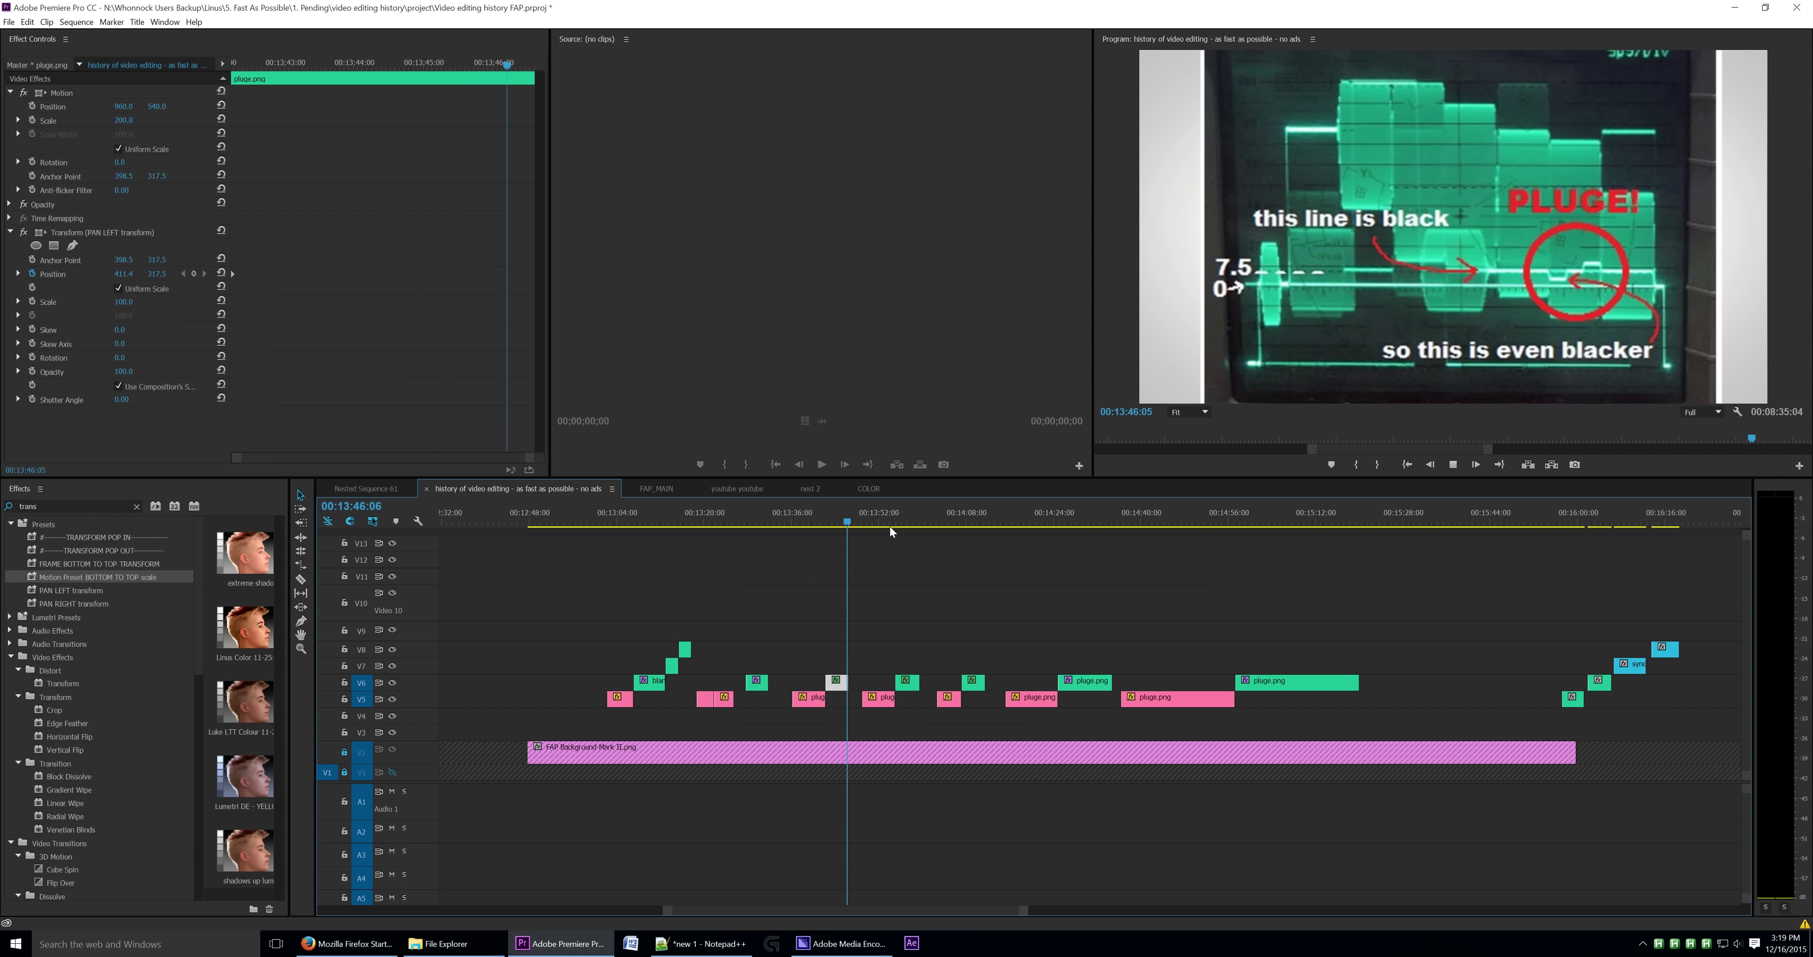
- Play the PLUGE pan from 00:13:42, toggling the Program monitor full-screen
drag(847, 522, 829, 527)
key(grave)
key(space)
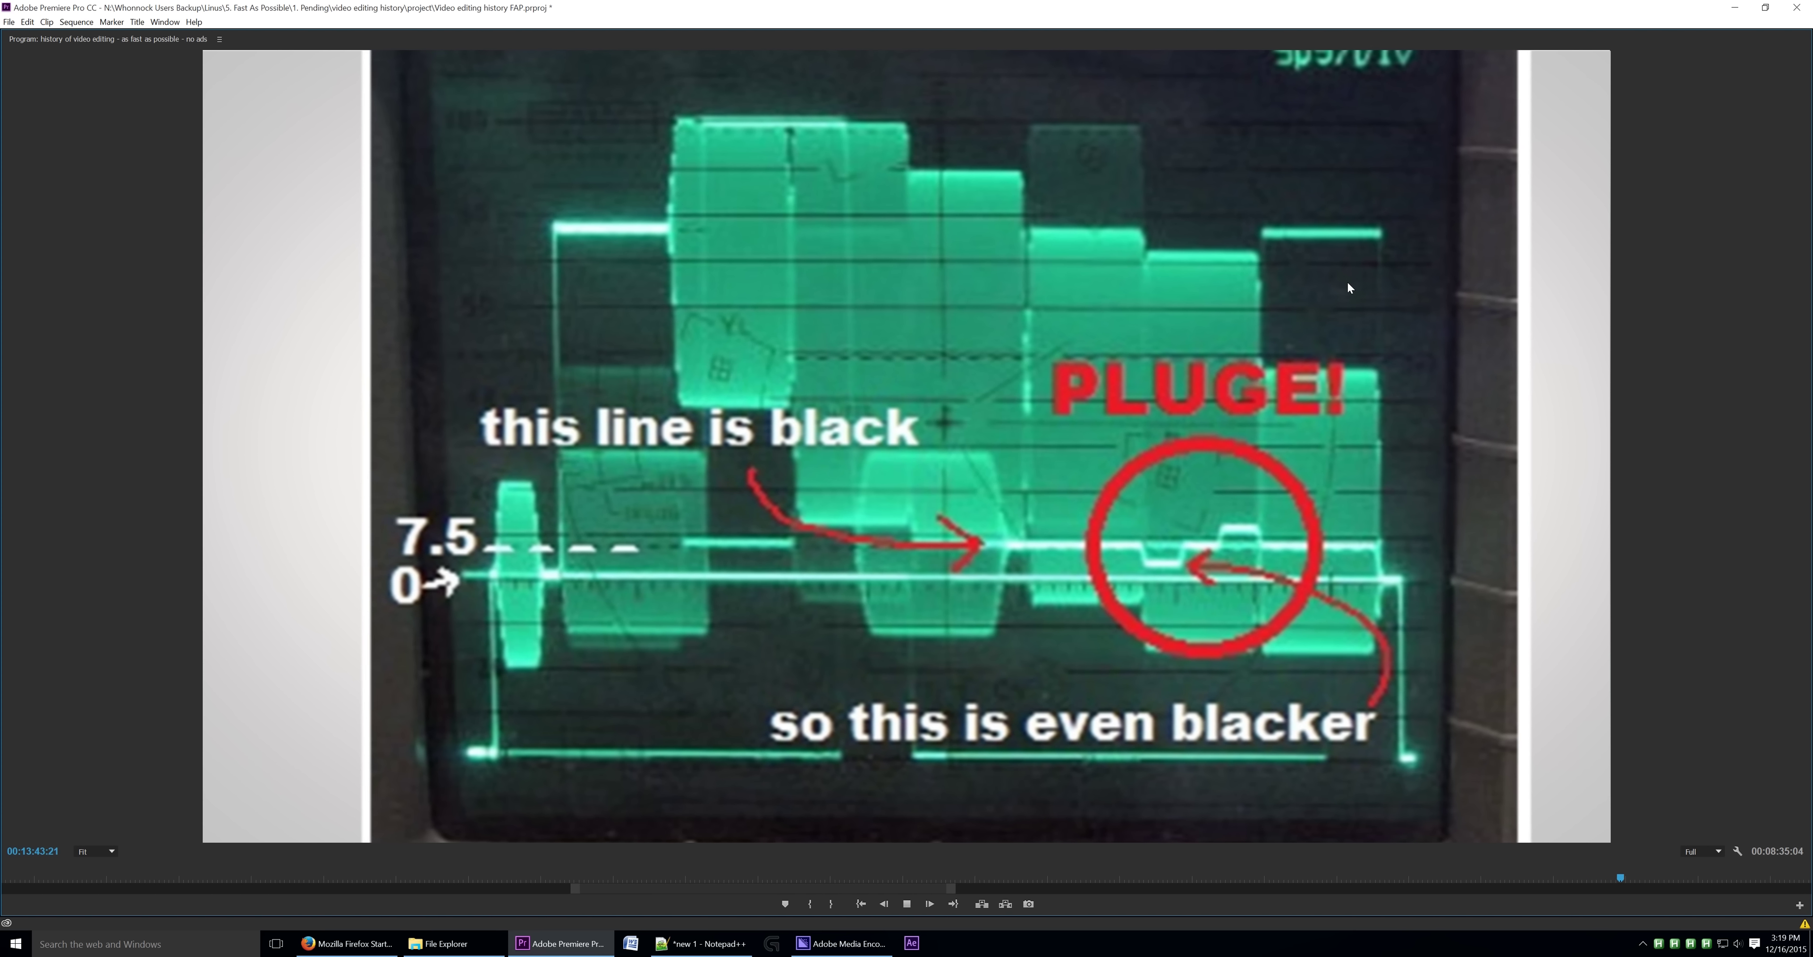
key(grave)
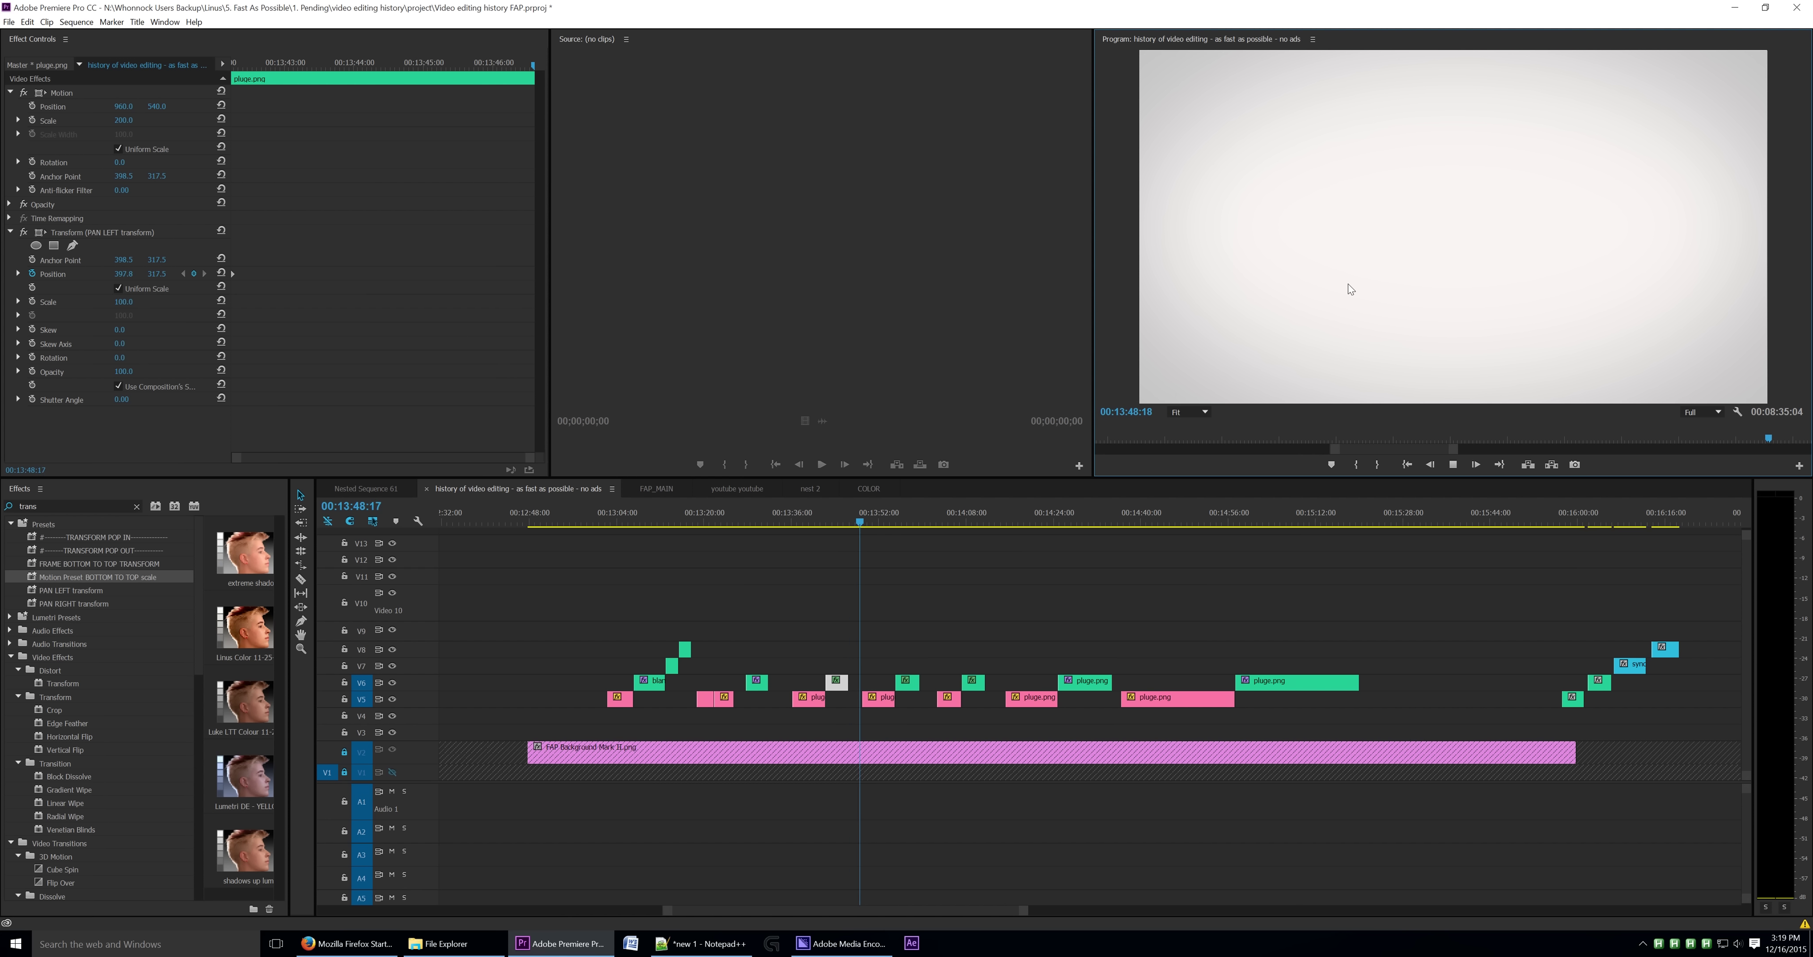
key(grave)
key(grave)
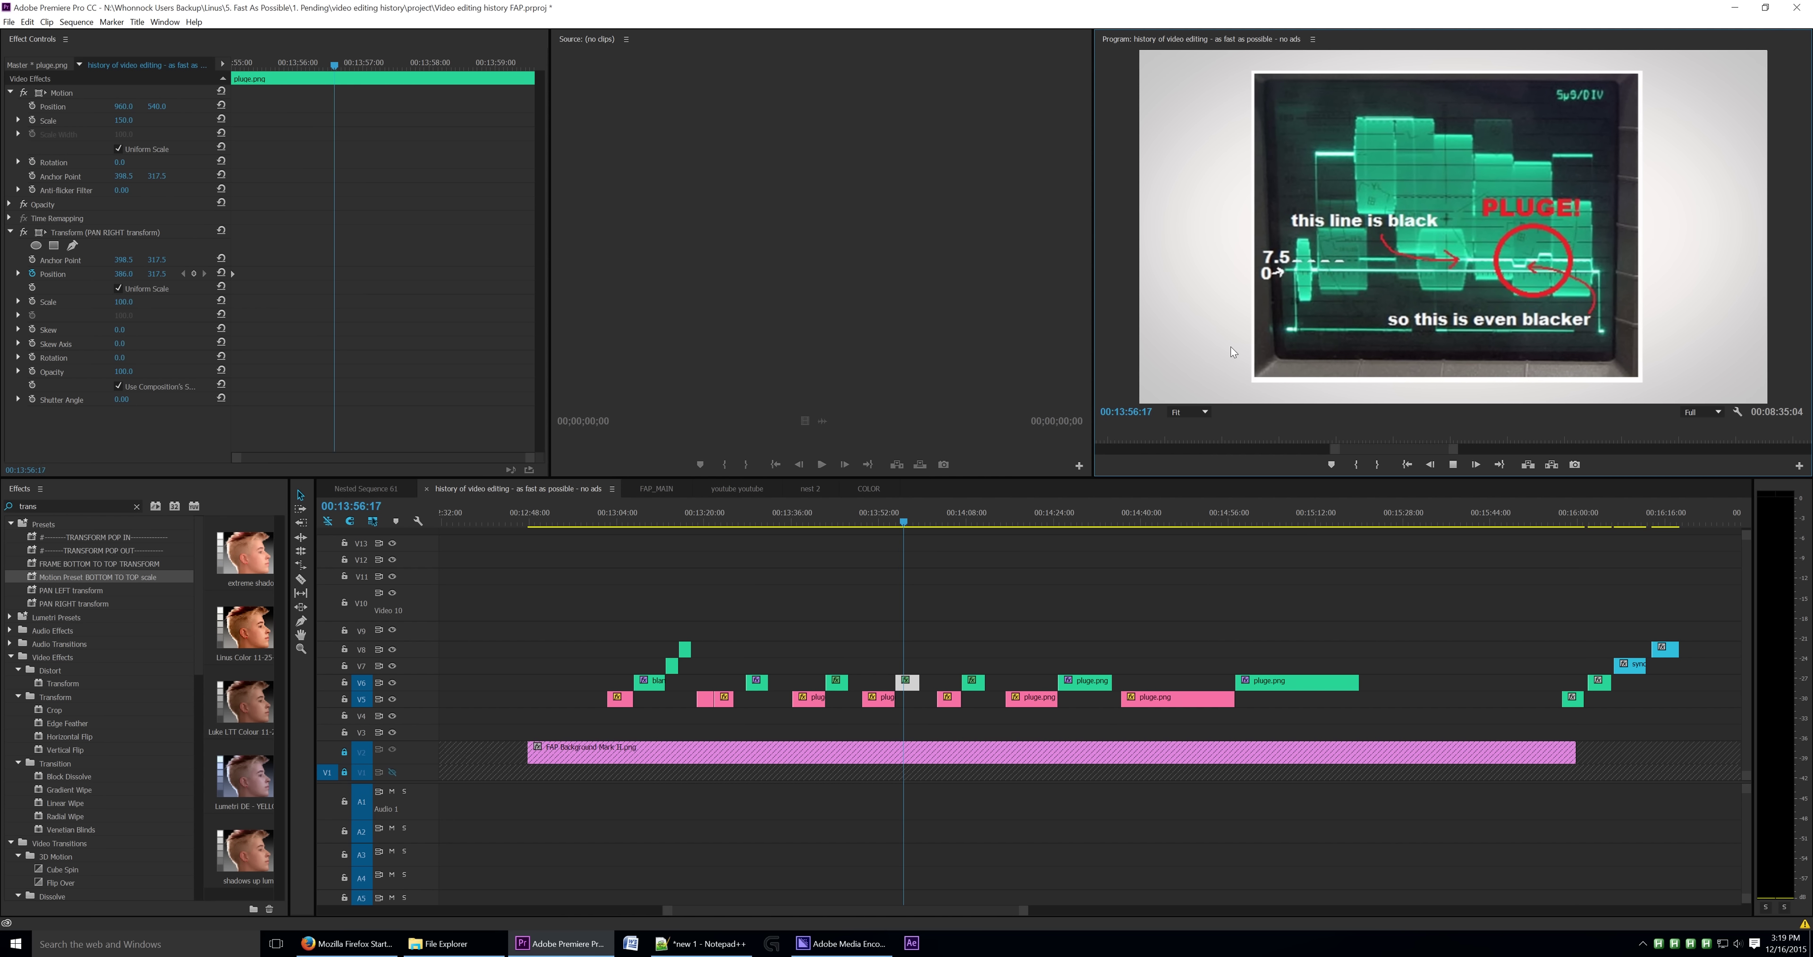
key(grave)
key(grave)
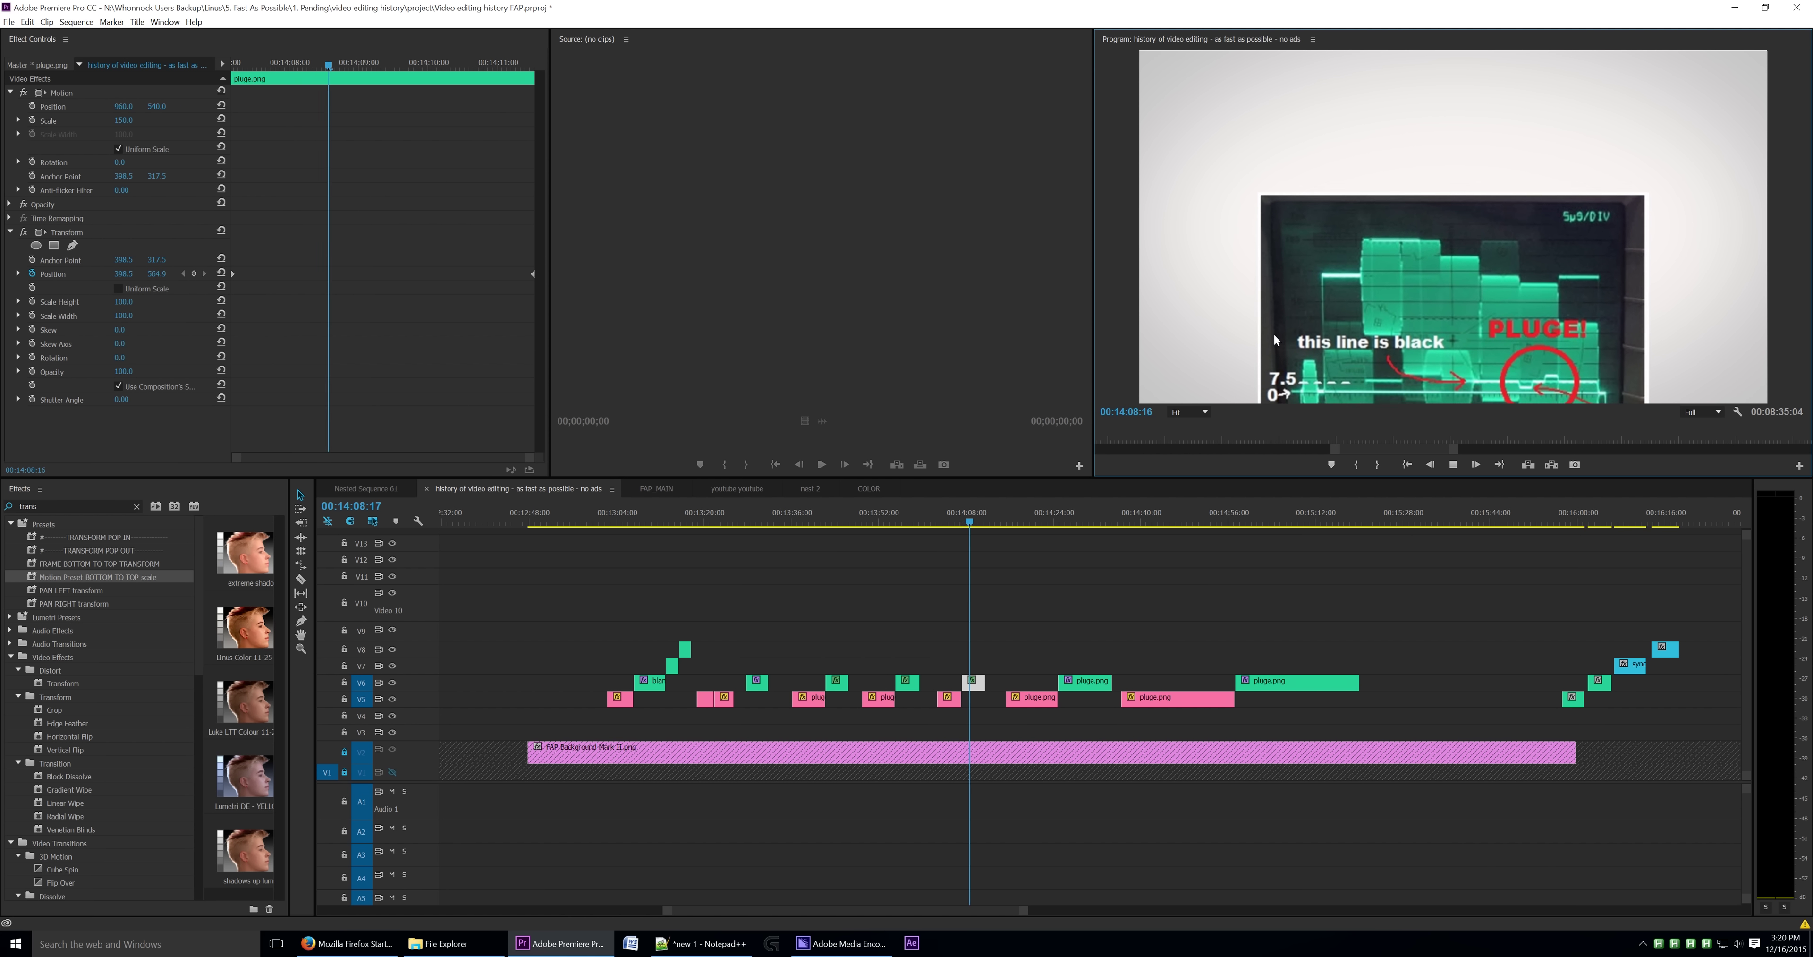
key(grave)
key(grave)
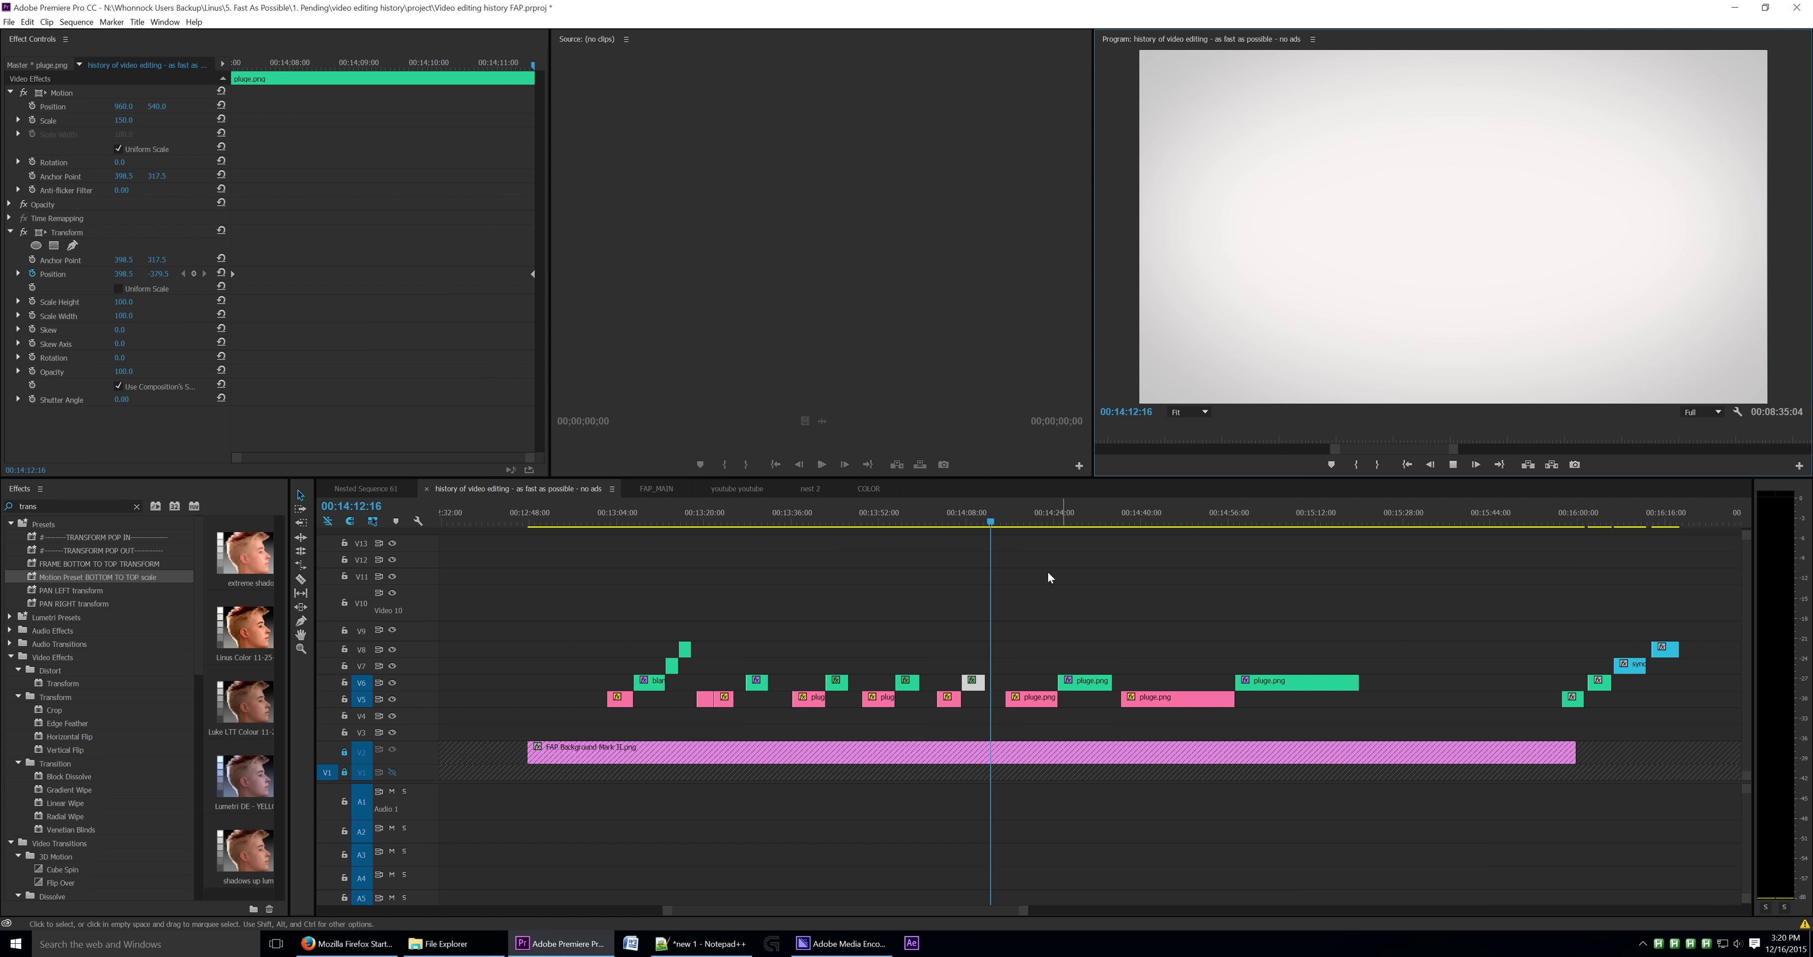
- From 00:14:16, play the Transform and Motion PLUGE rises, each in full-screen view
drag(1023, 514, 1012, 516)
key(space)
key(grave)
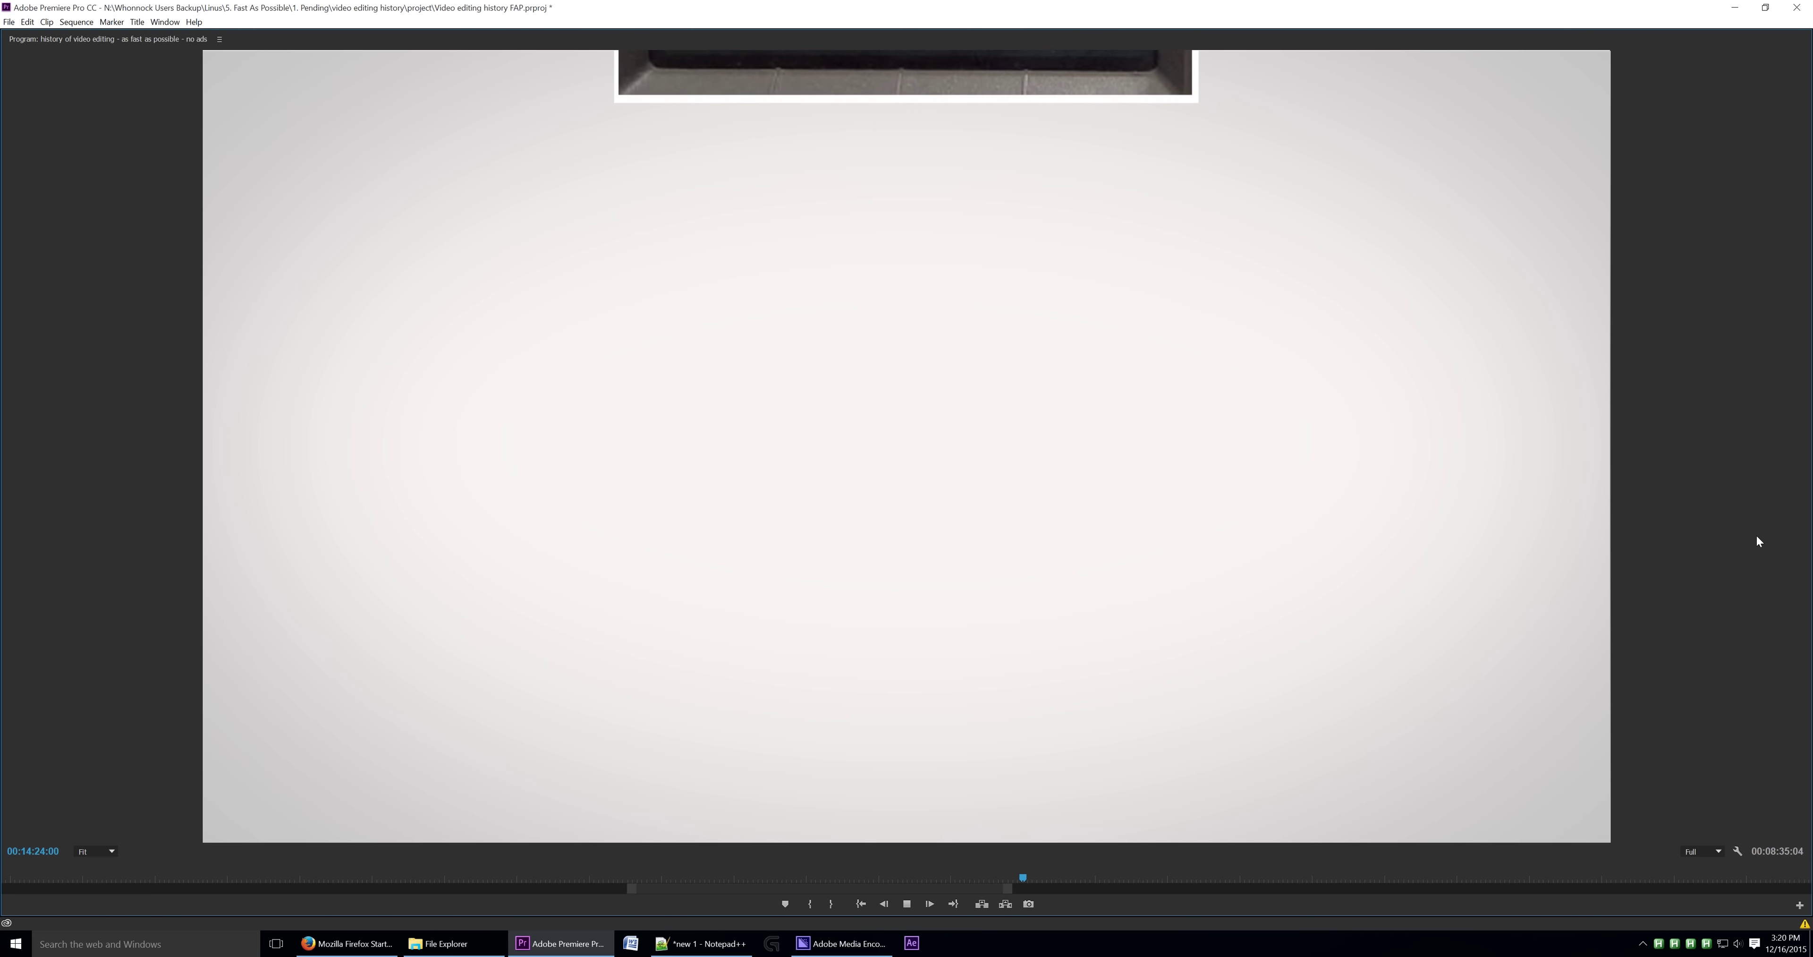
key(grave)
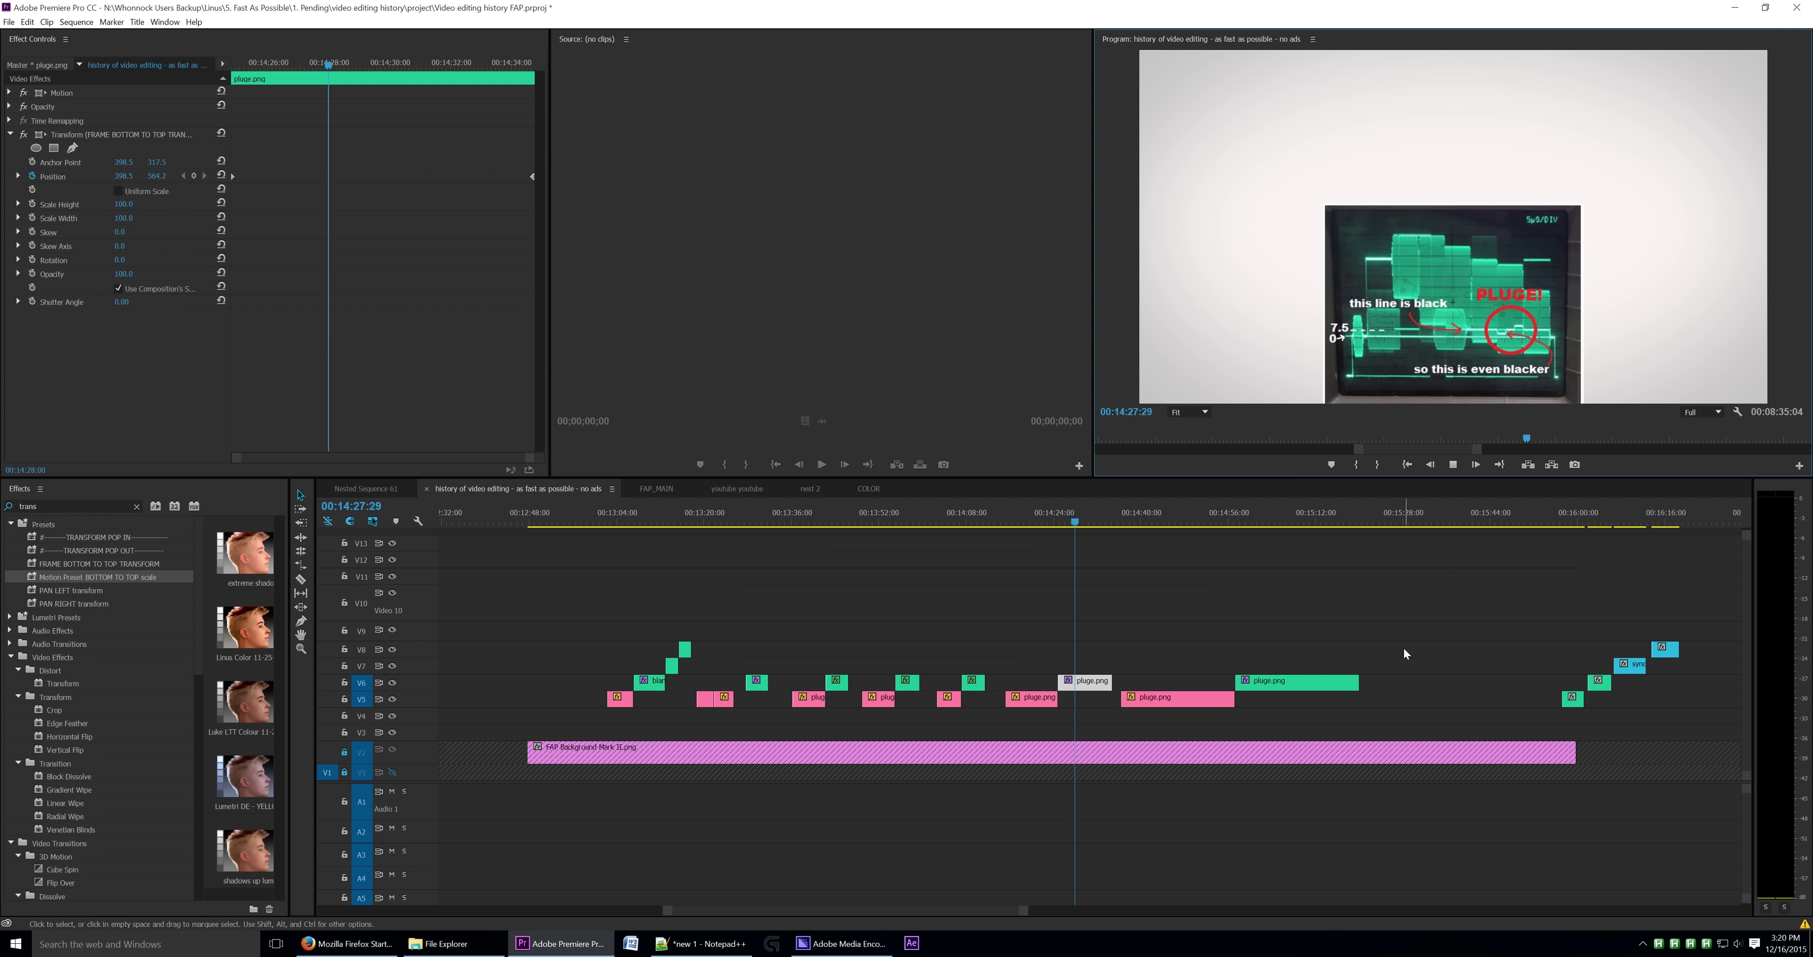
key(grave)
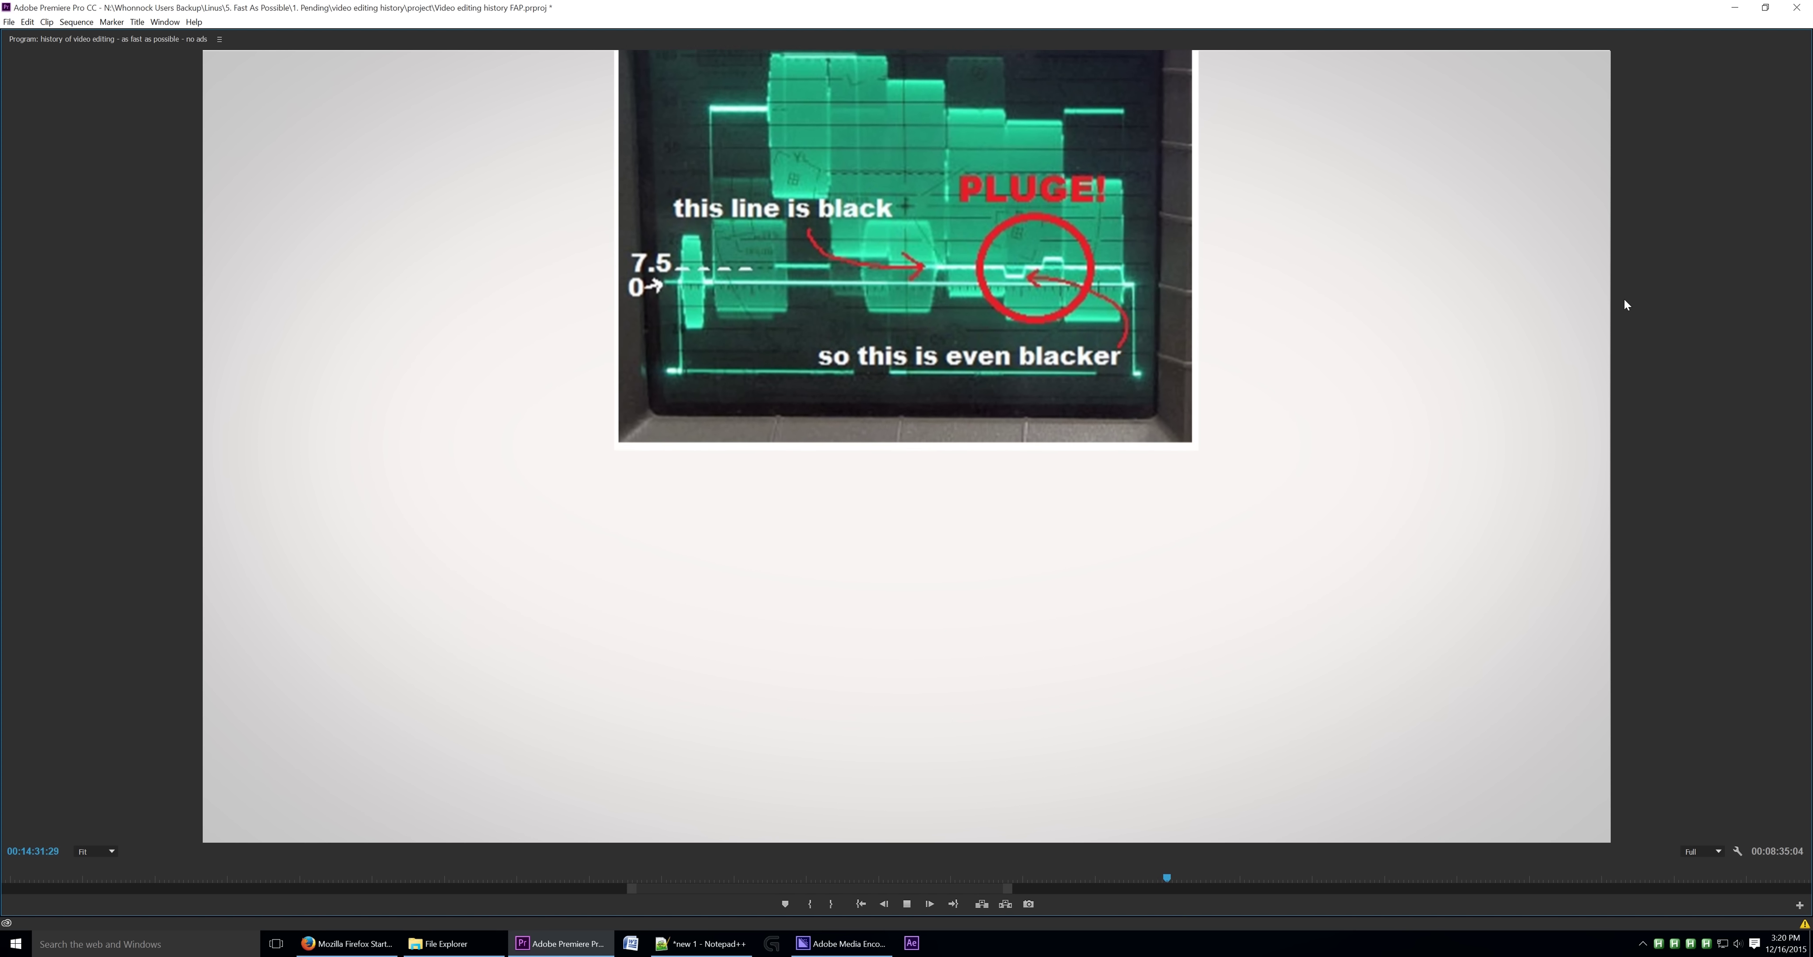
key(grave)
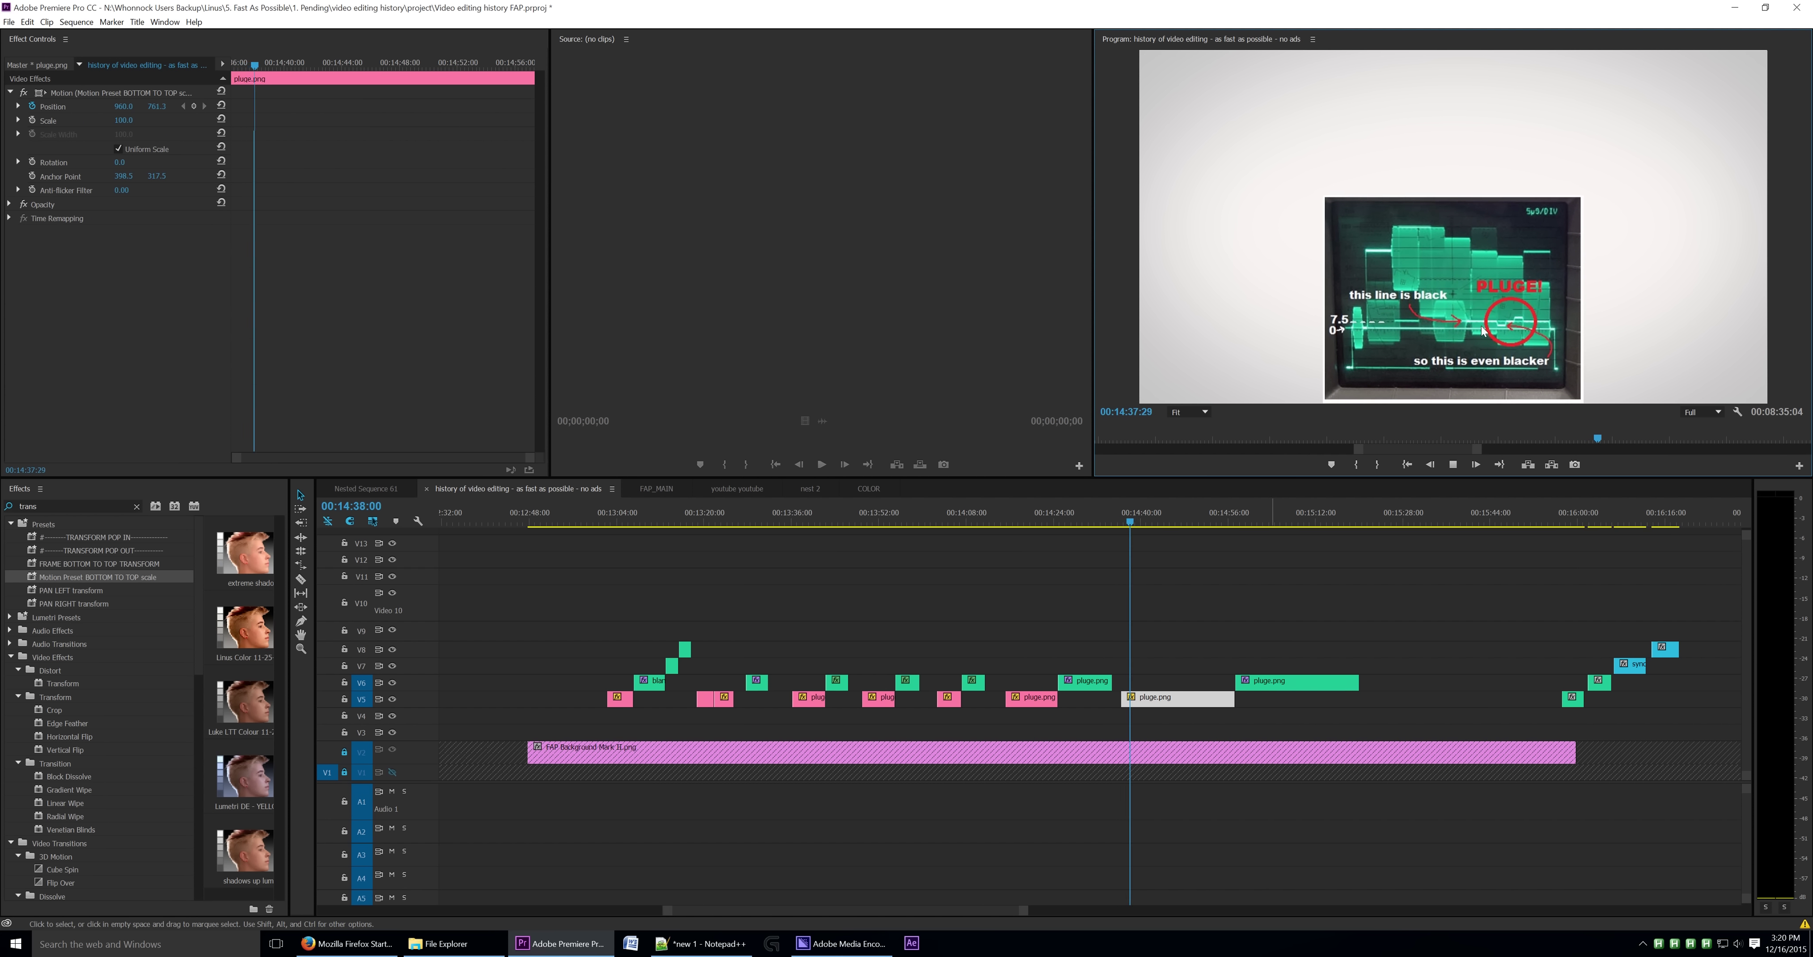
key(grave)
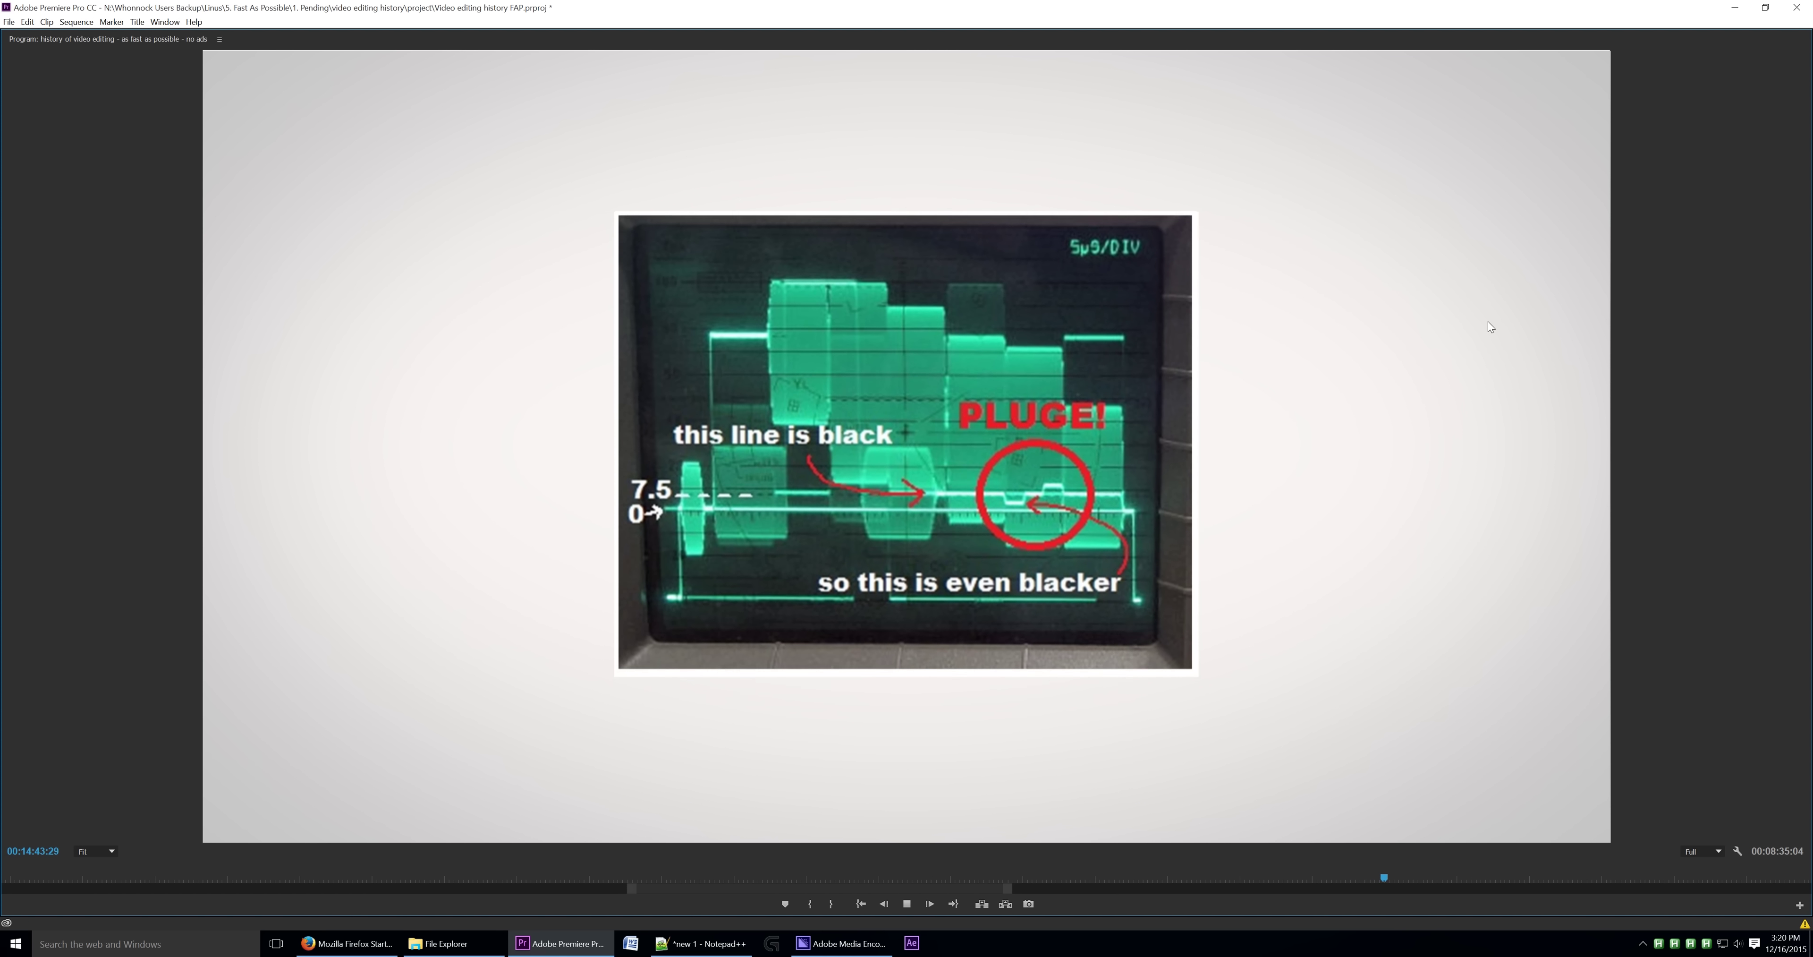
key(grave)
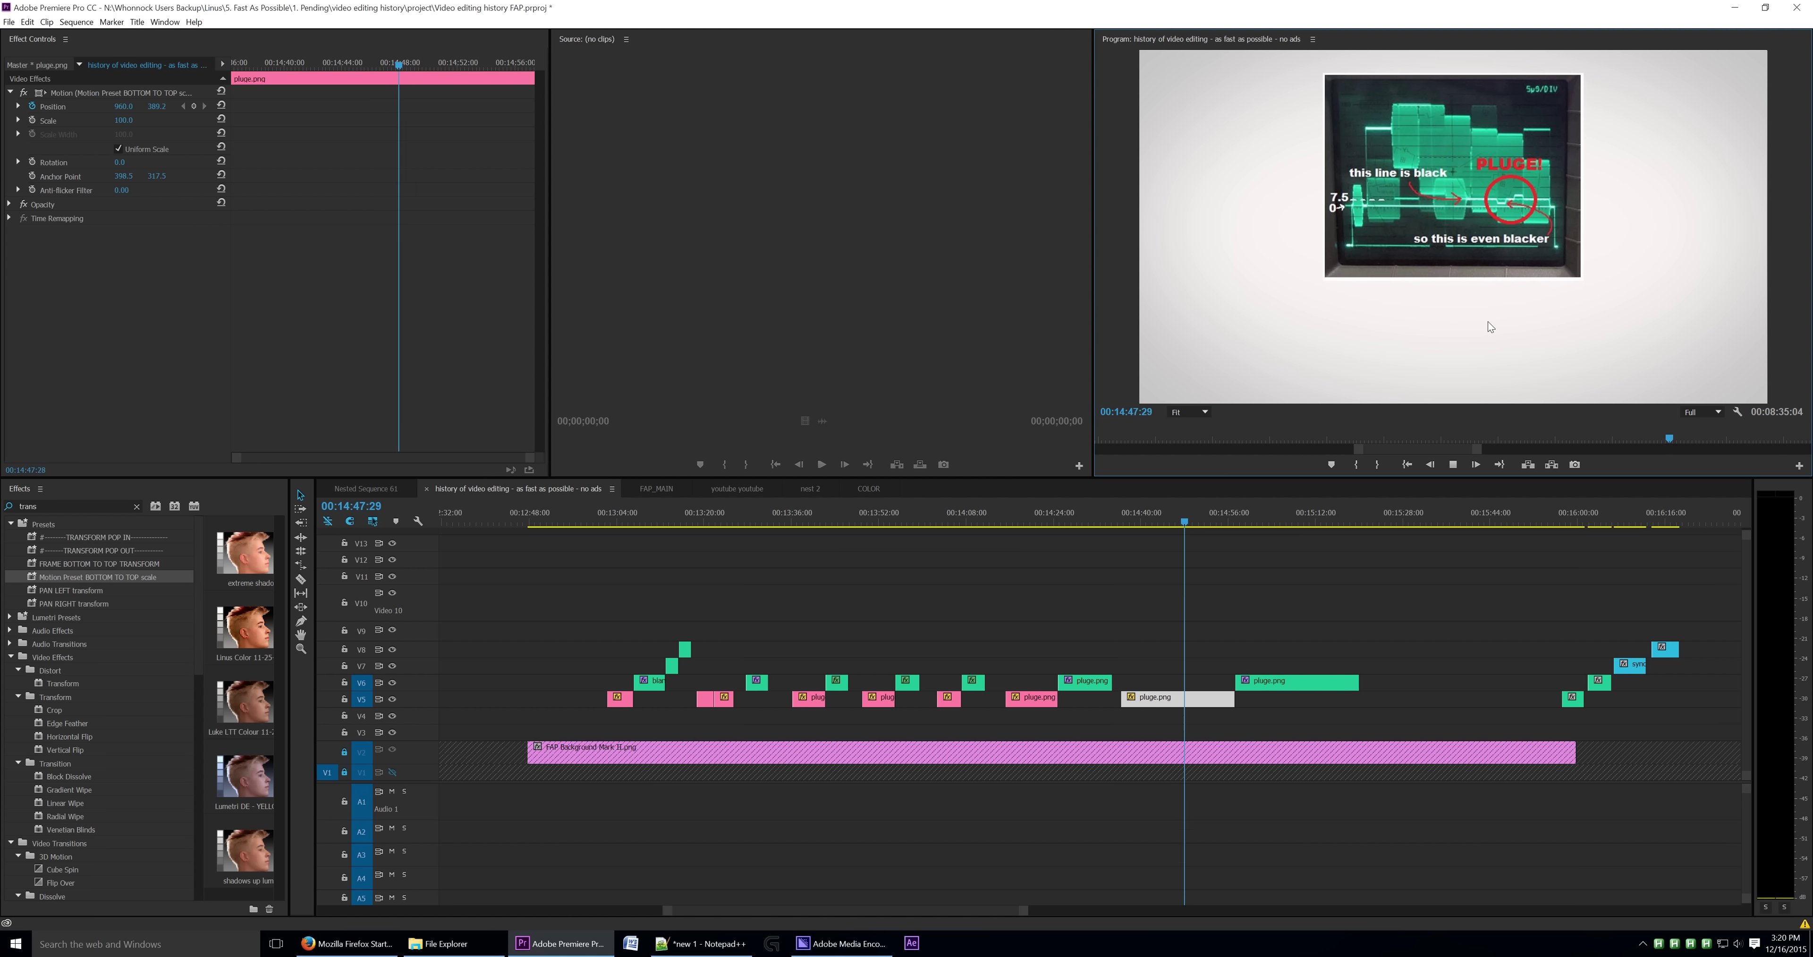
- Inspect the pink Motion and green Transform pluge.png clips, then watch the Transform rise full-screen
click(1248, 643)
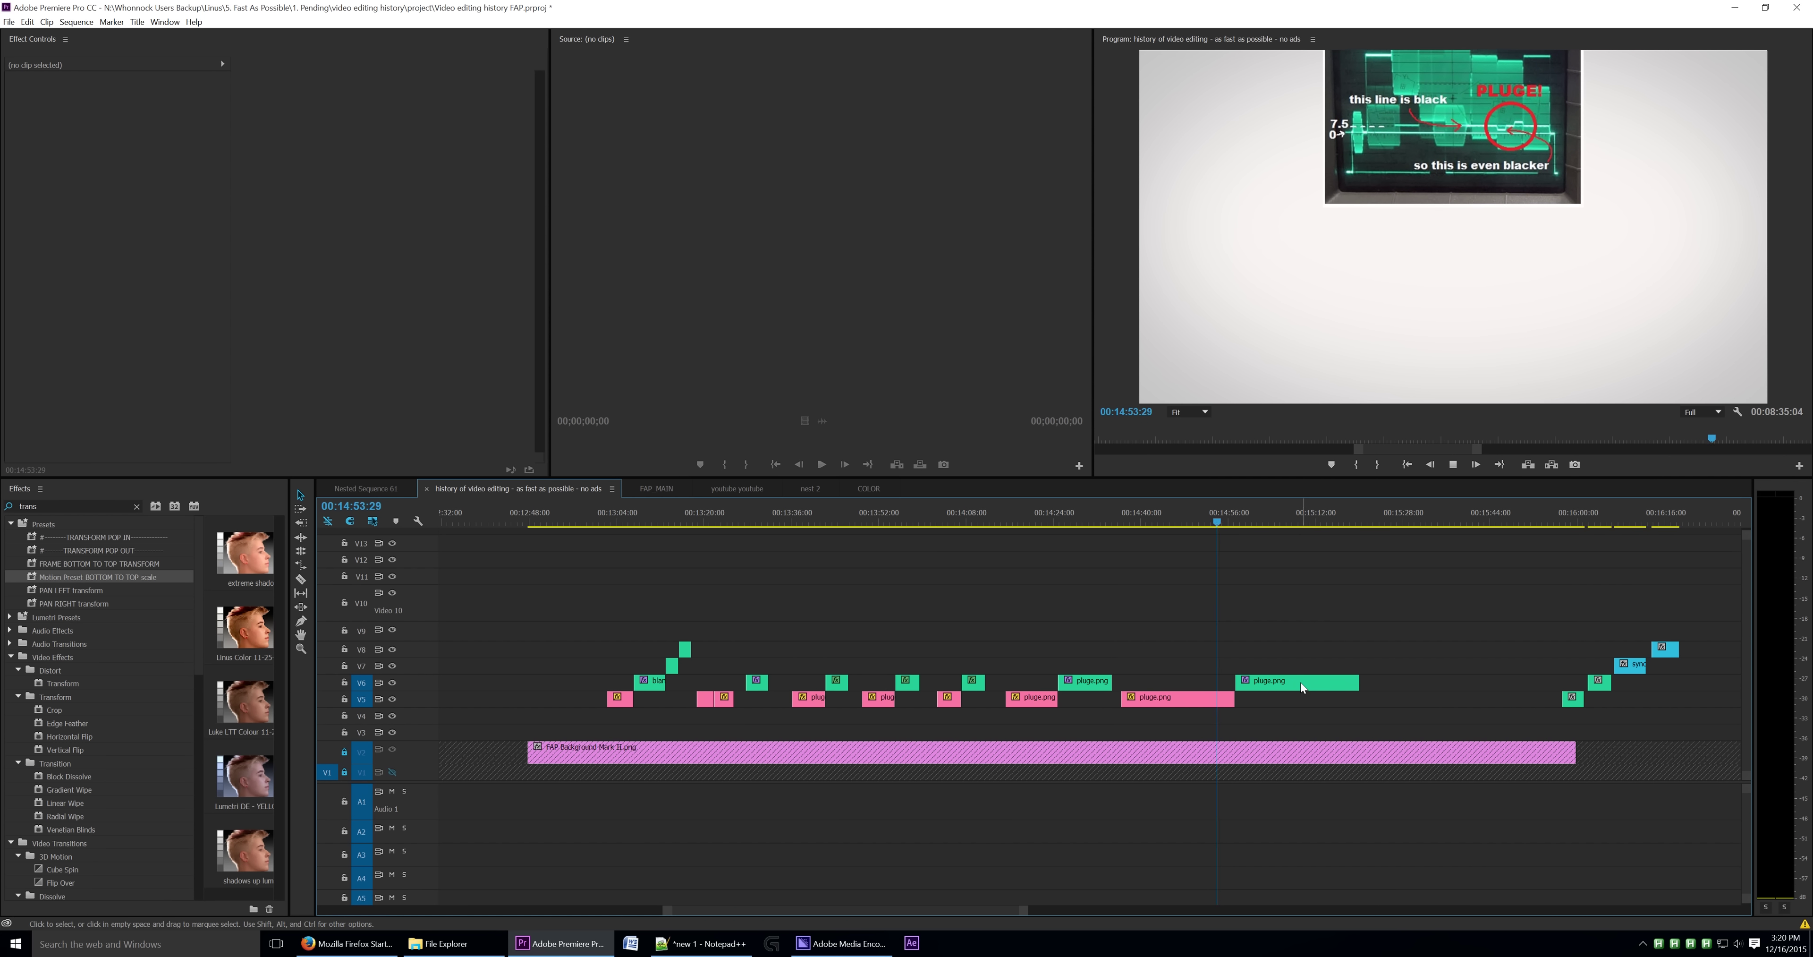
click(1213, 699)
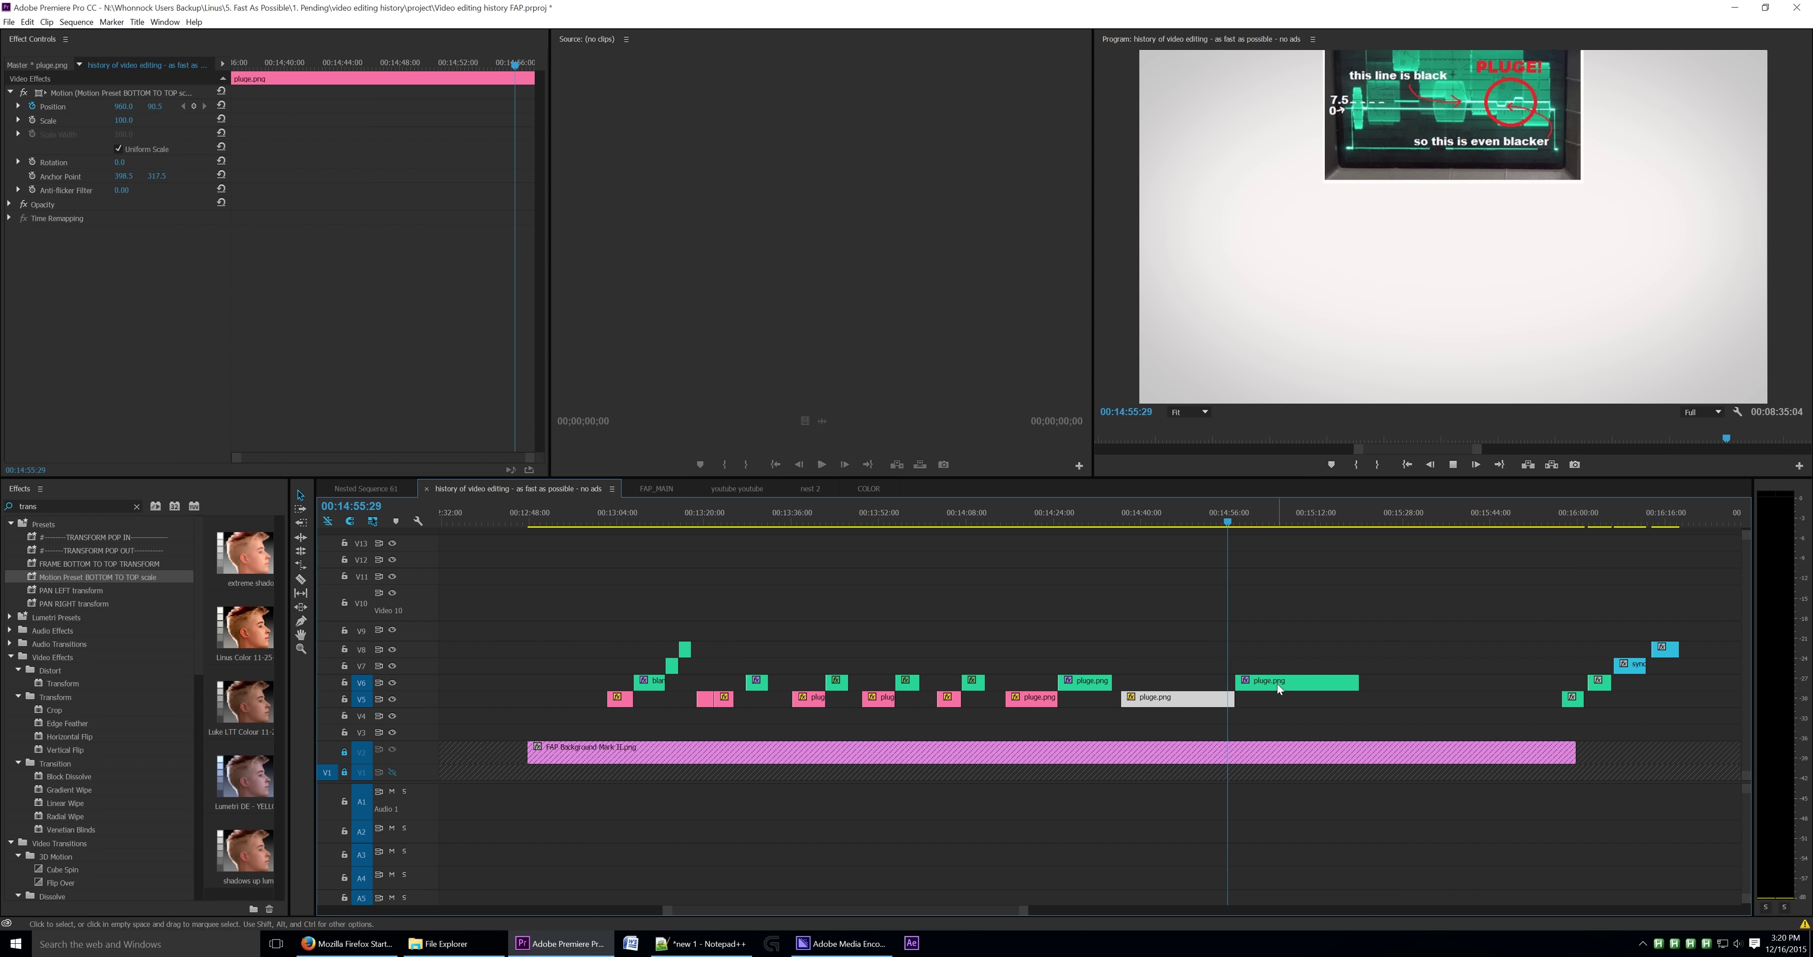
click(1278, 684)
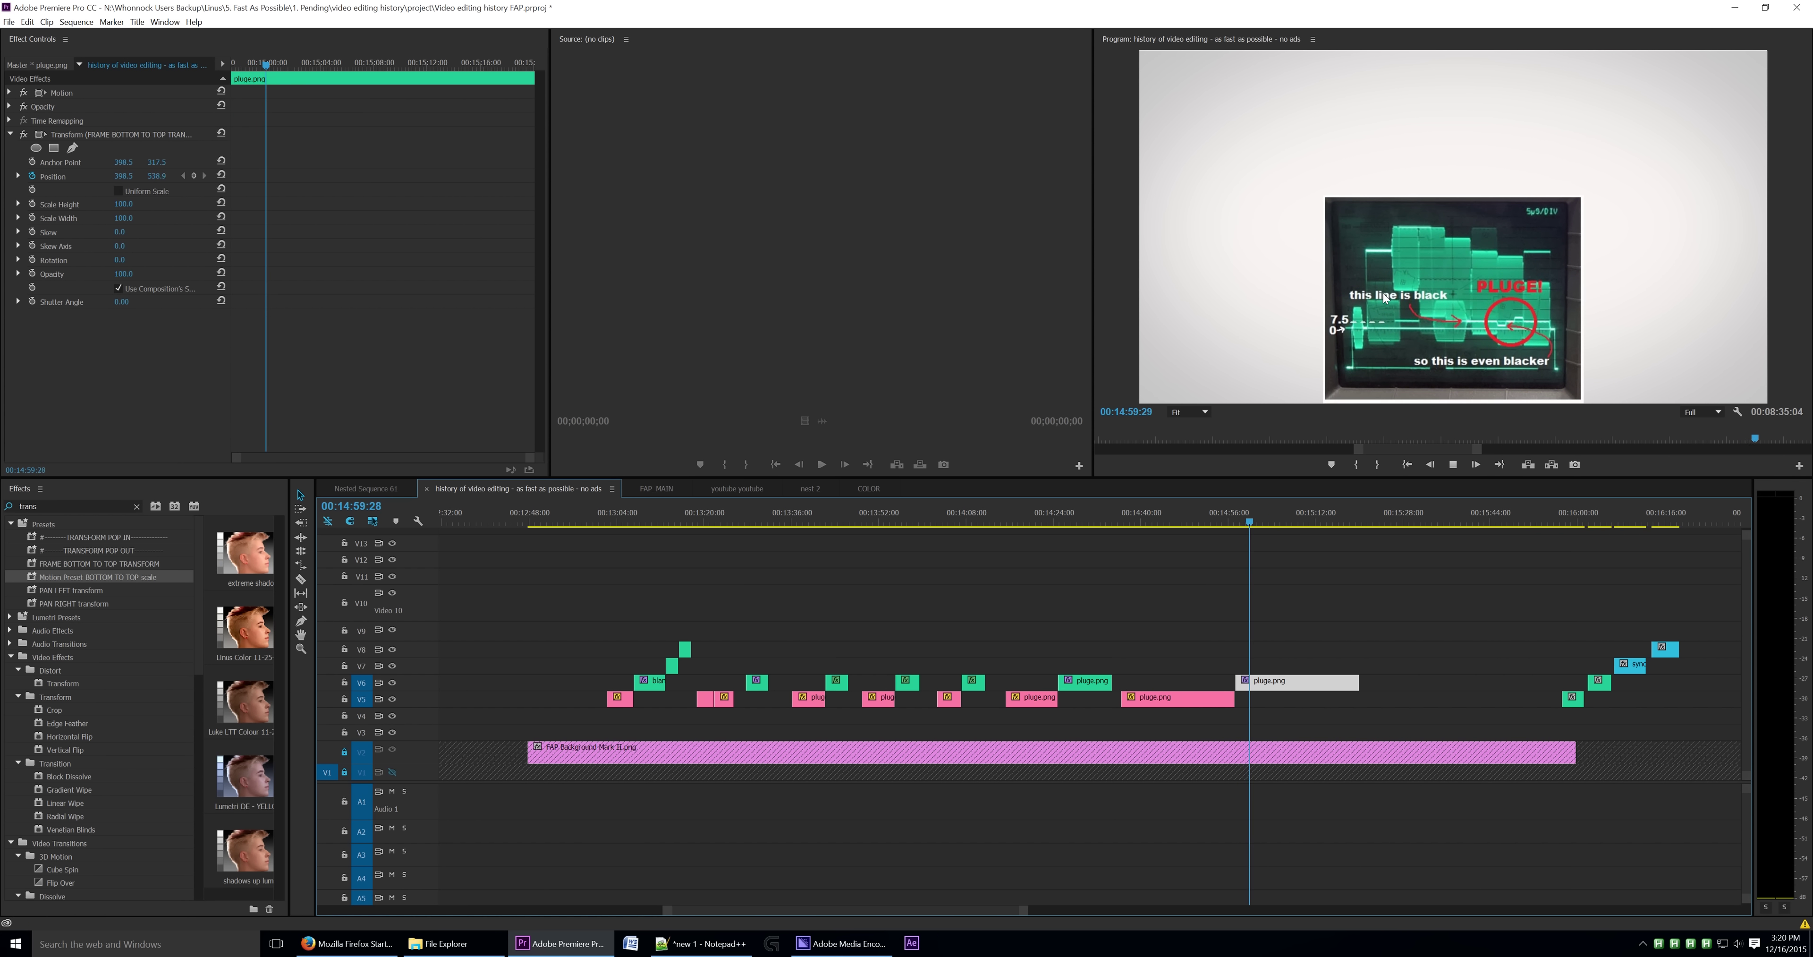
key(grave)
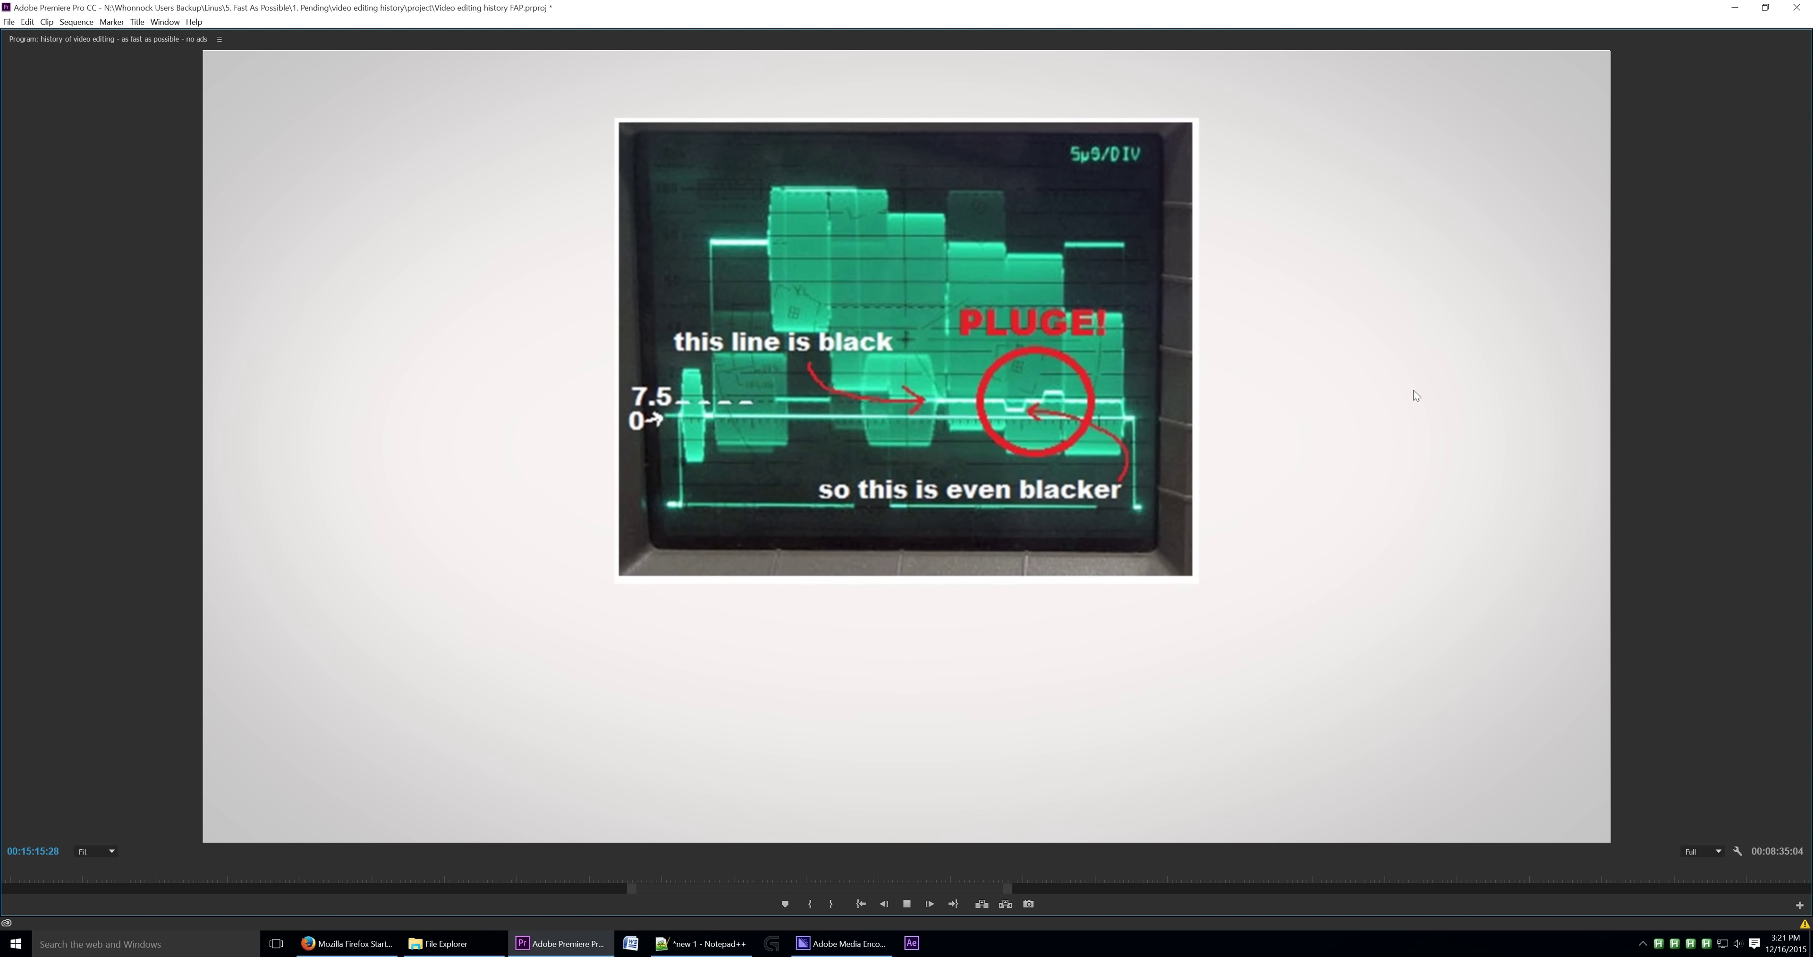
key(grave)
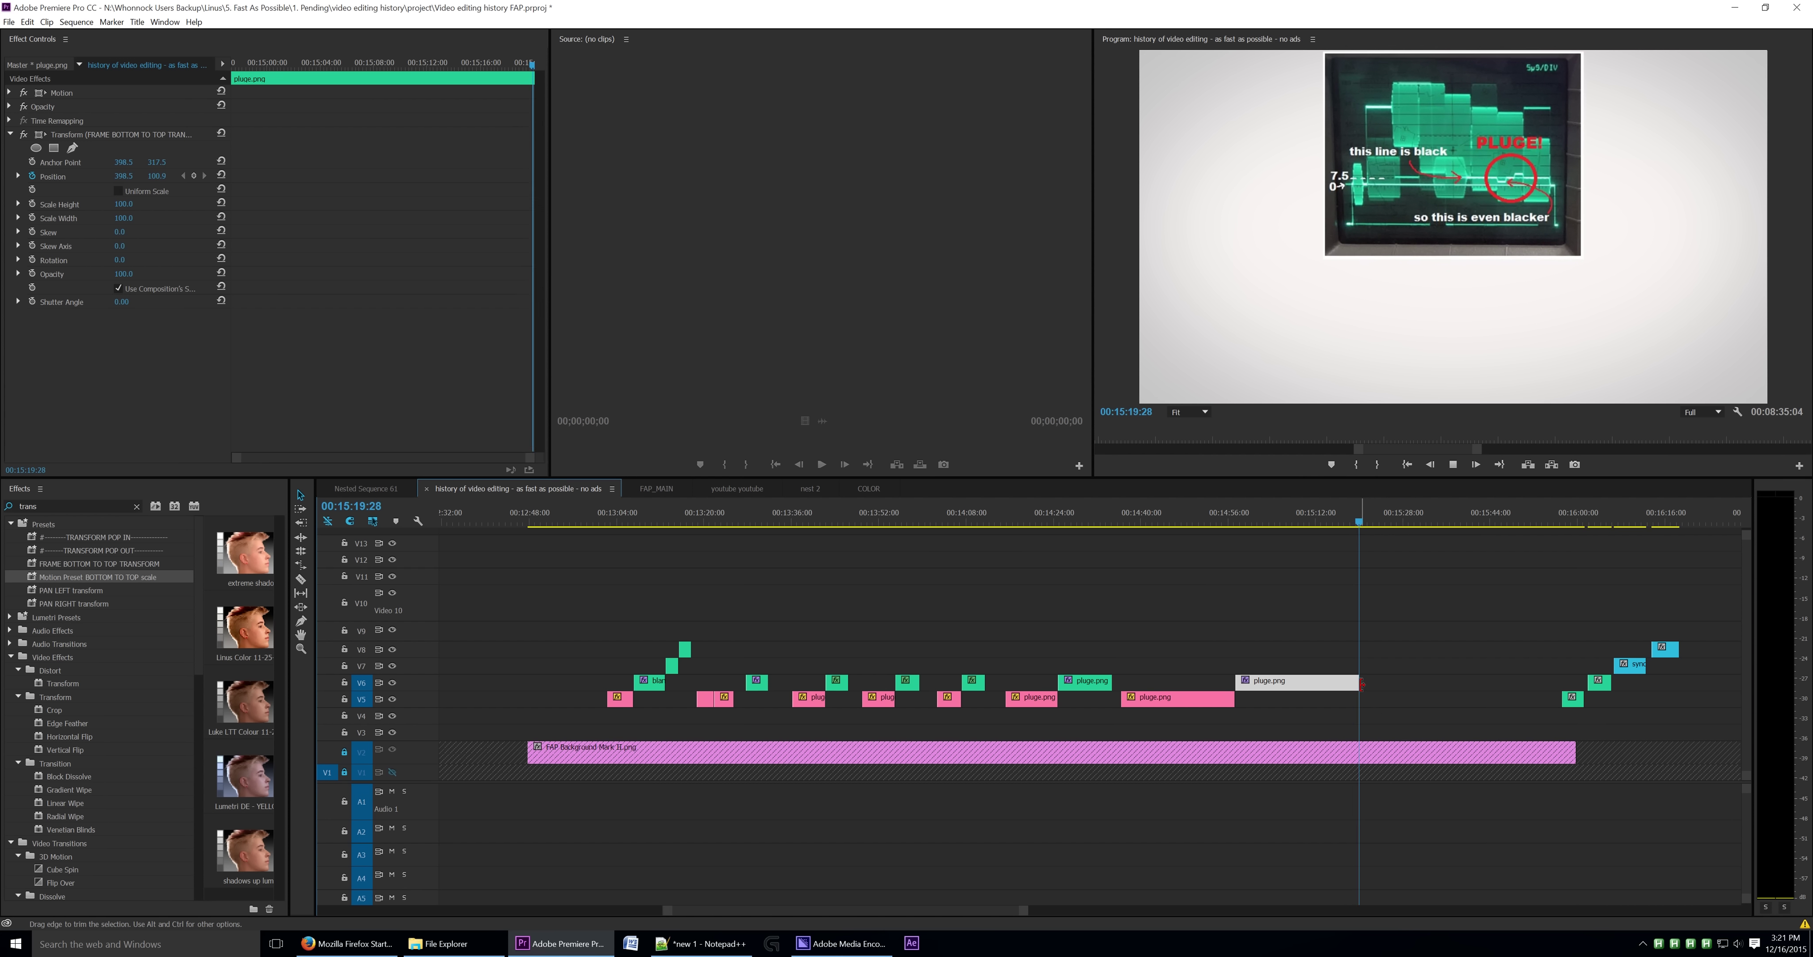
- Extend the green V6 pluge.png clip's right edge later with several trims
drag(1359, 681, 1586, 681)
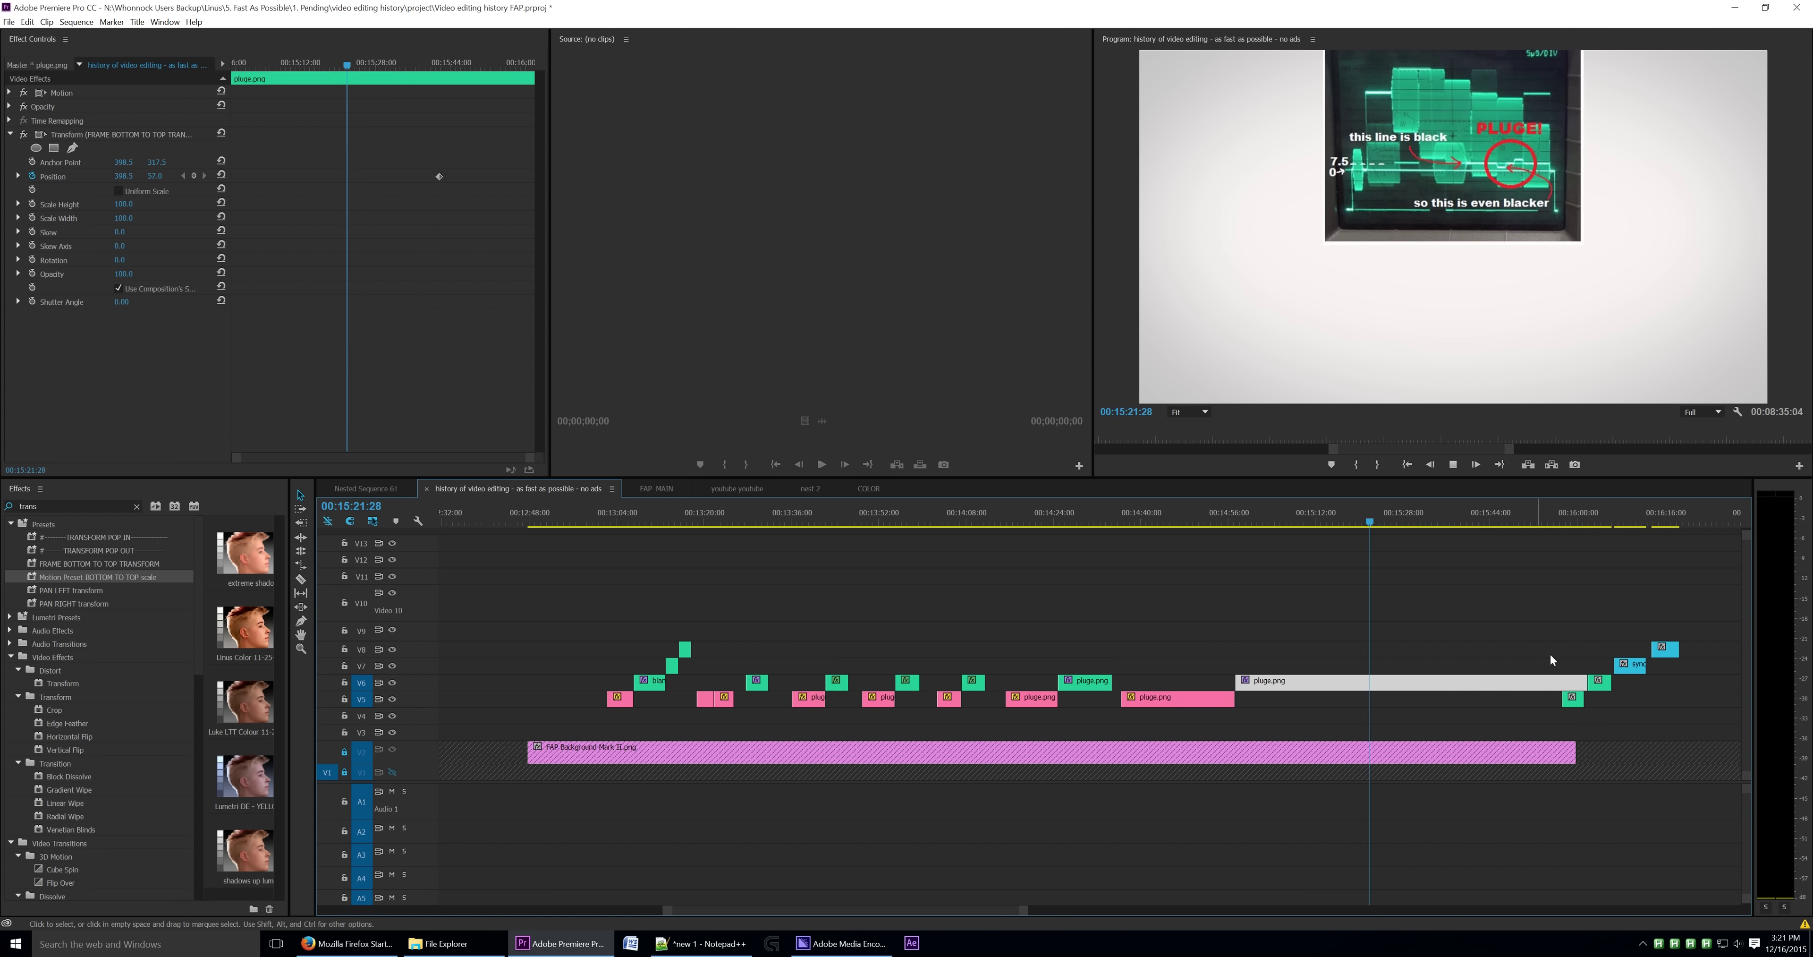
click(1452, 647)
click(1467, 680)
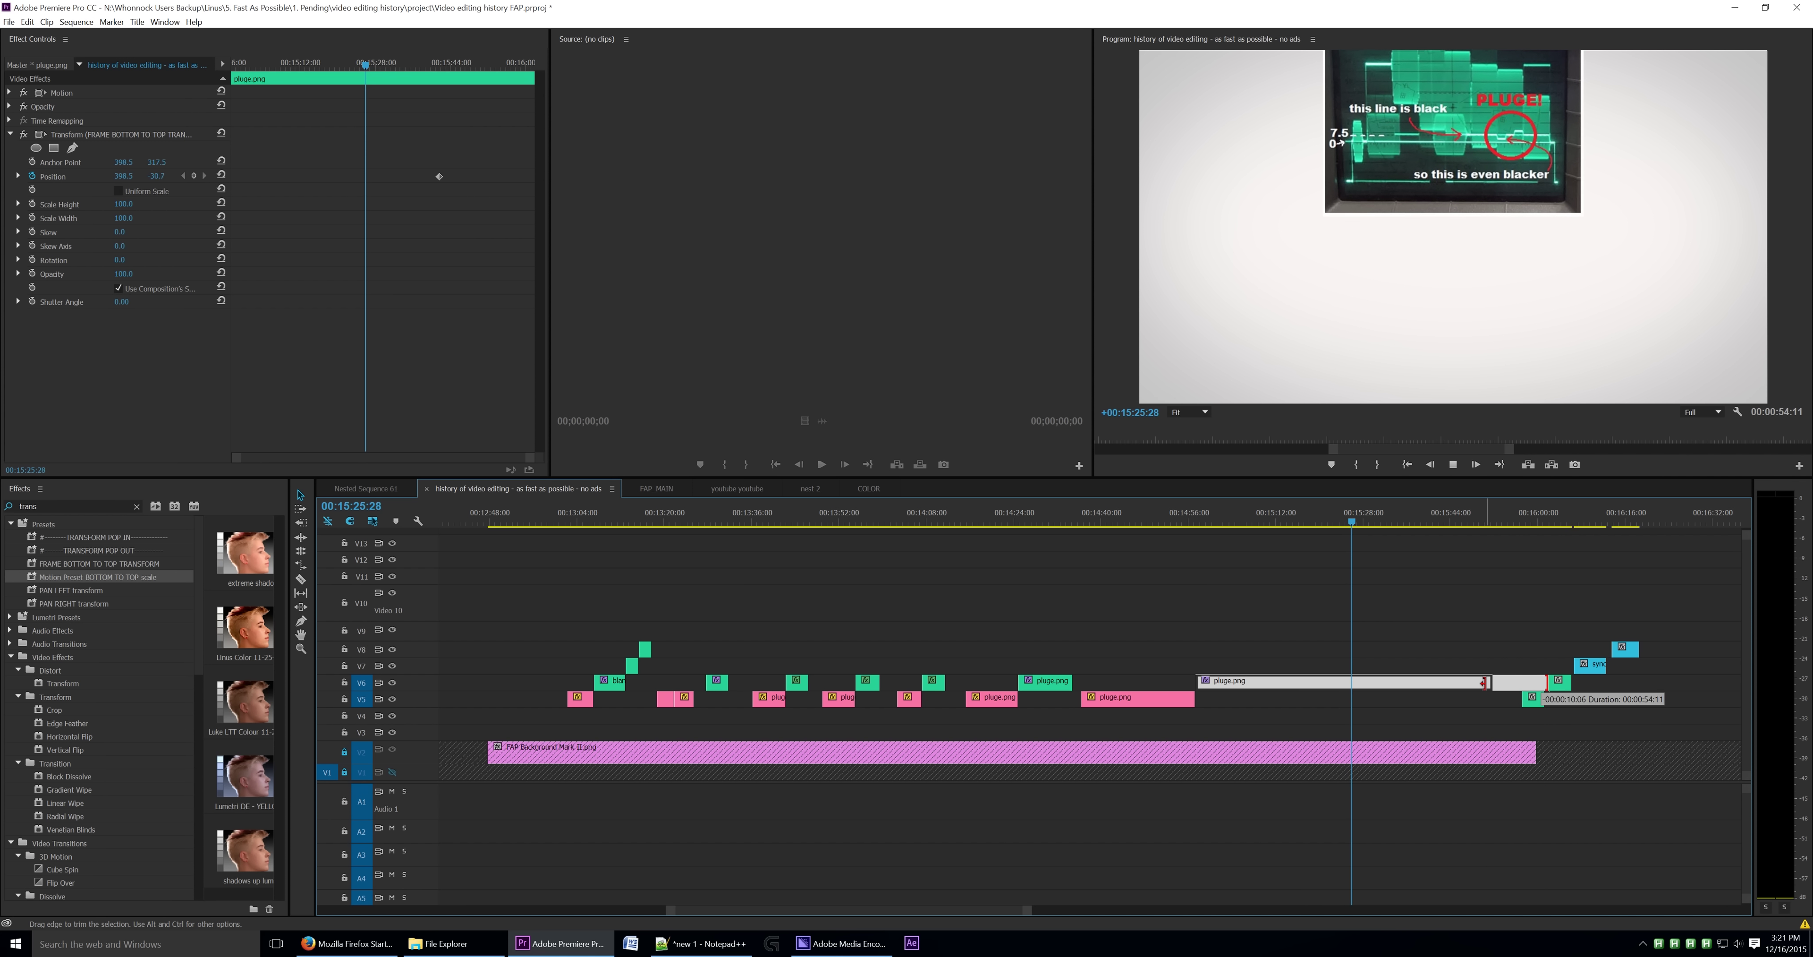
drag(1483, 681, 1512, 683)
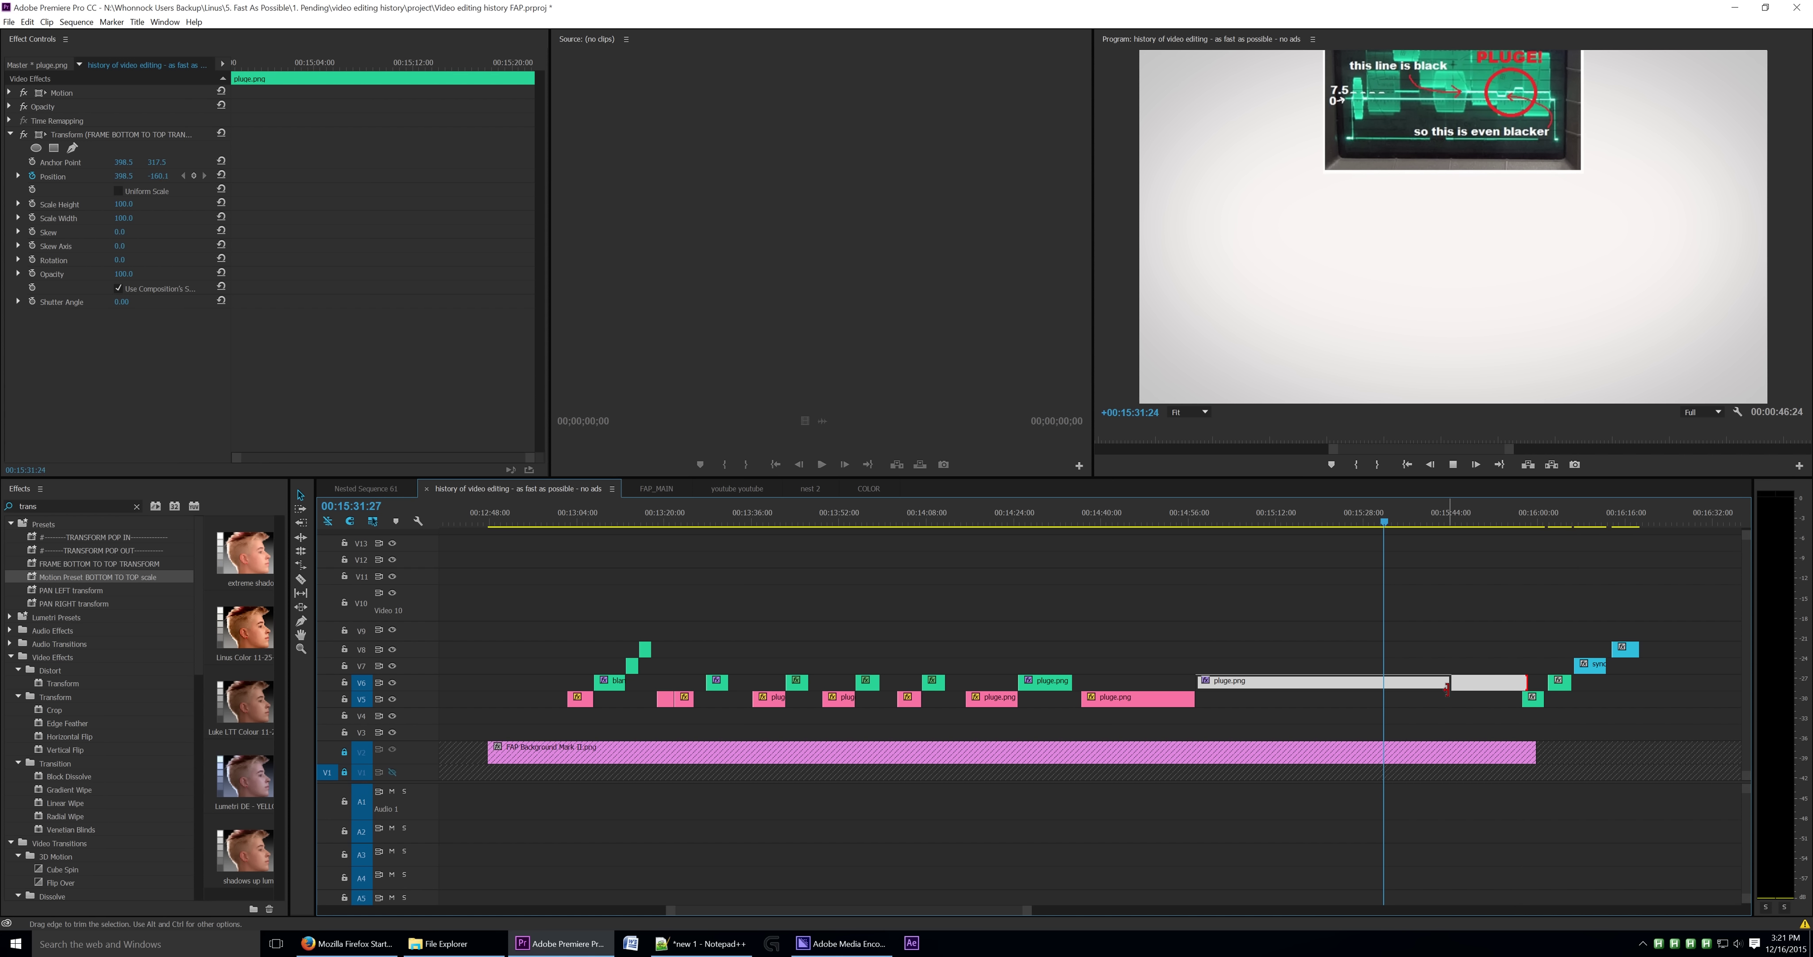
drag(1483, 681, 1548, 681)
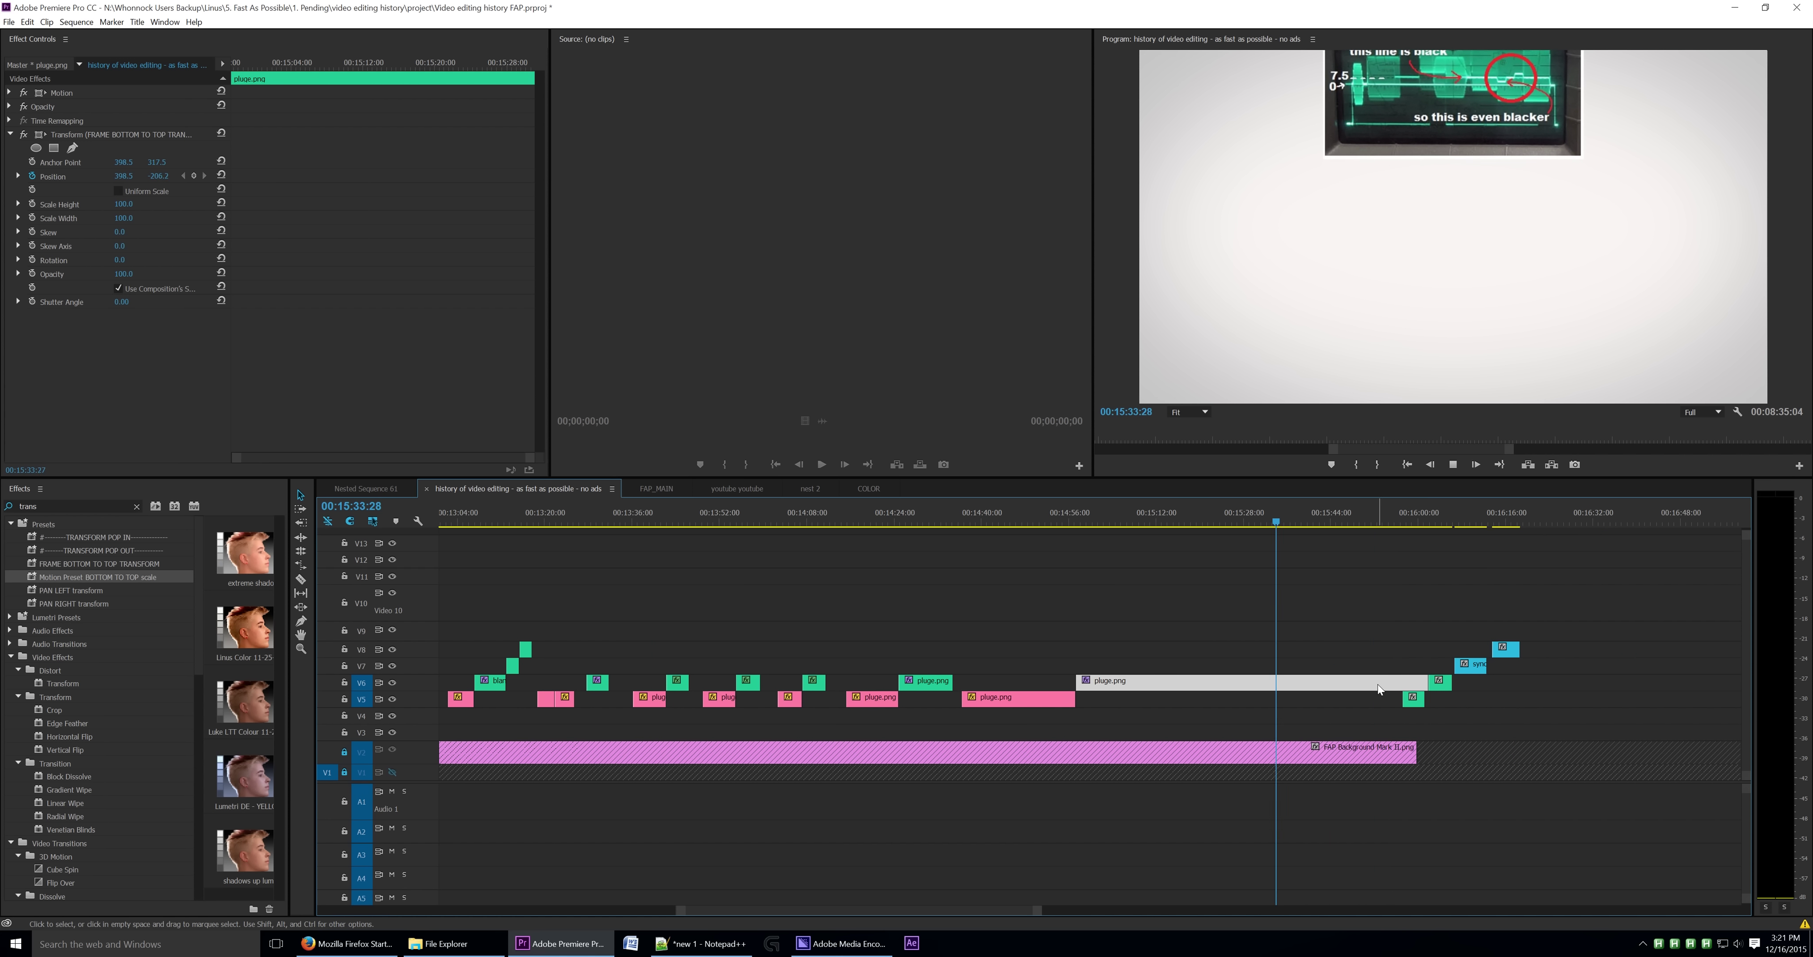
- Check playback at 00:15:47:10 and drag the pluge.png end out to about 00:16:08
key(ctrl+shift+a)
drag(1441, 706, 1483, 680)
click(1402, 687)
key(space)
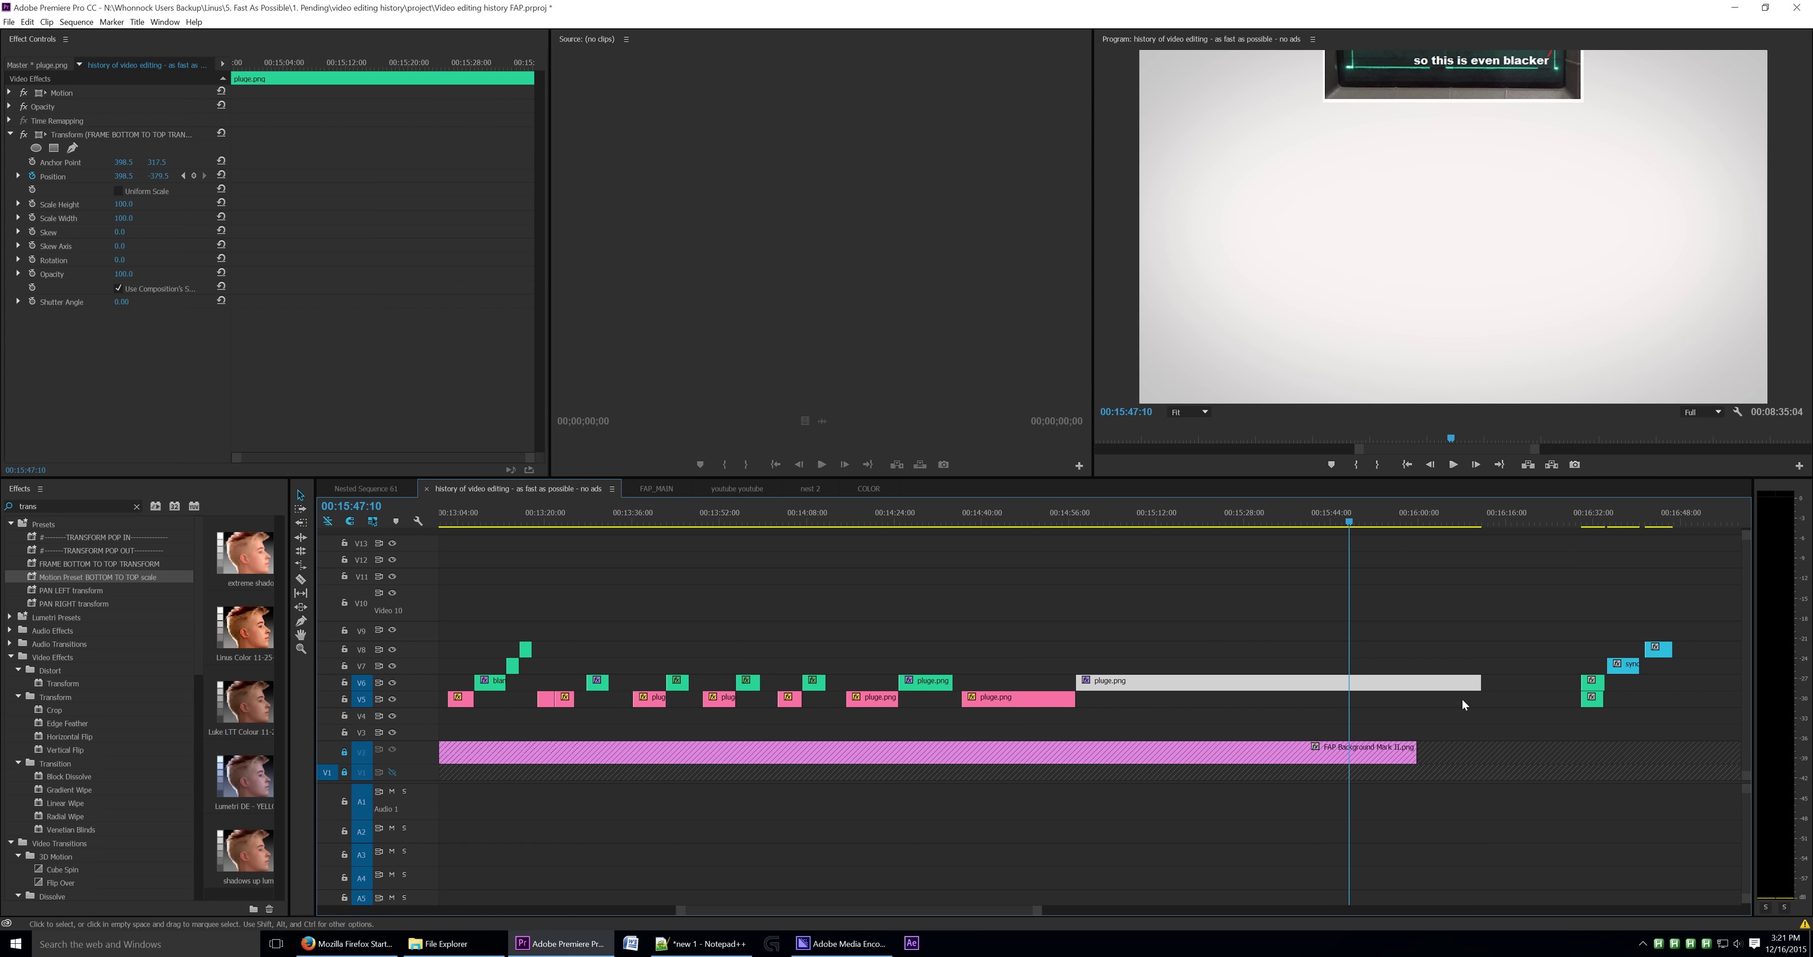
mouse_move(1478, 686)
mouse_down()
mouse_move(1428, 684)
mouse_move(1510, 687)
mouse_up()
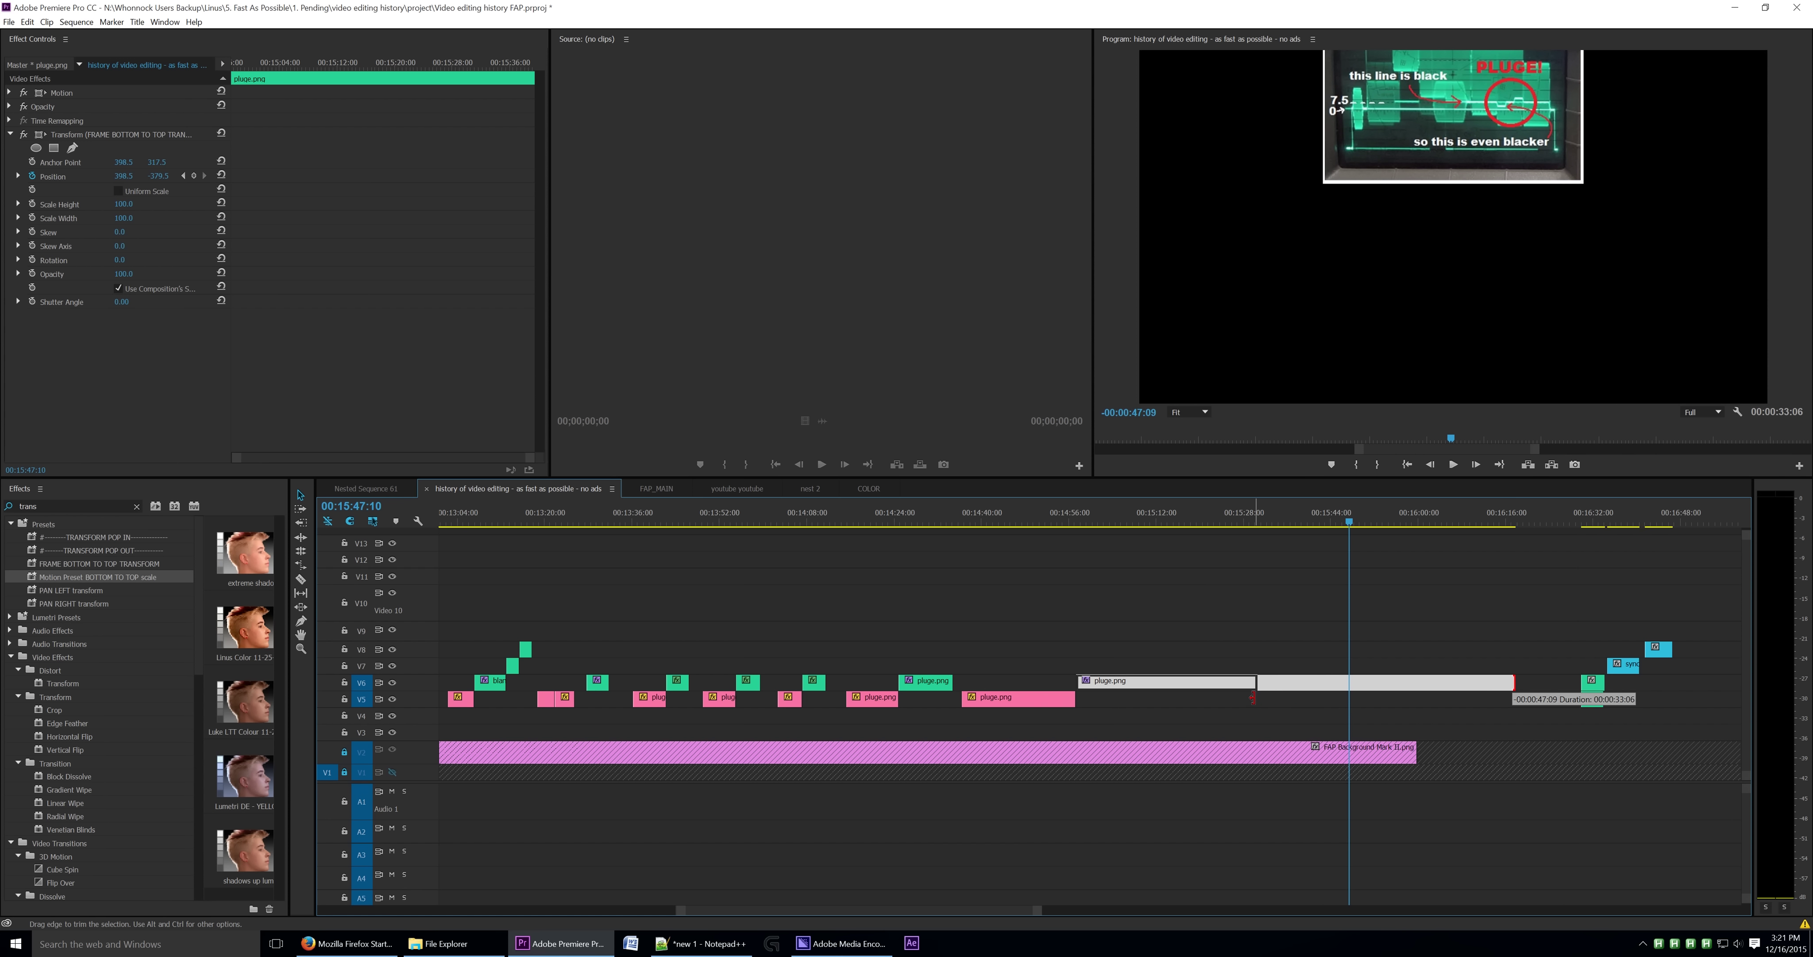
drag(1255, 681, 1580, 682)
- Scroll the timeline and push the selected clips later
scroll(1485, 646, down, 2)
scroll(1485, 646, down, 1)
drag(1510, 603, 1364, 673)
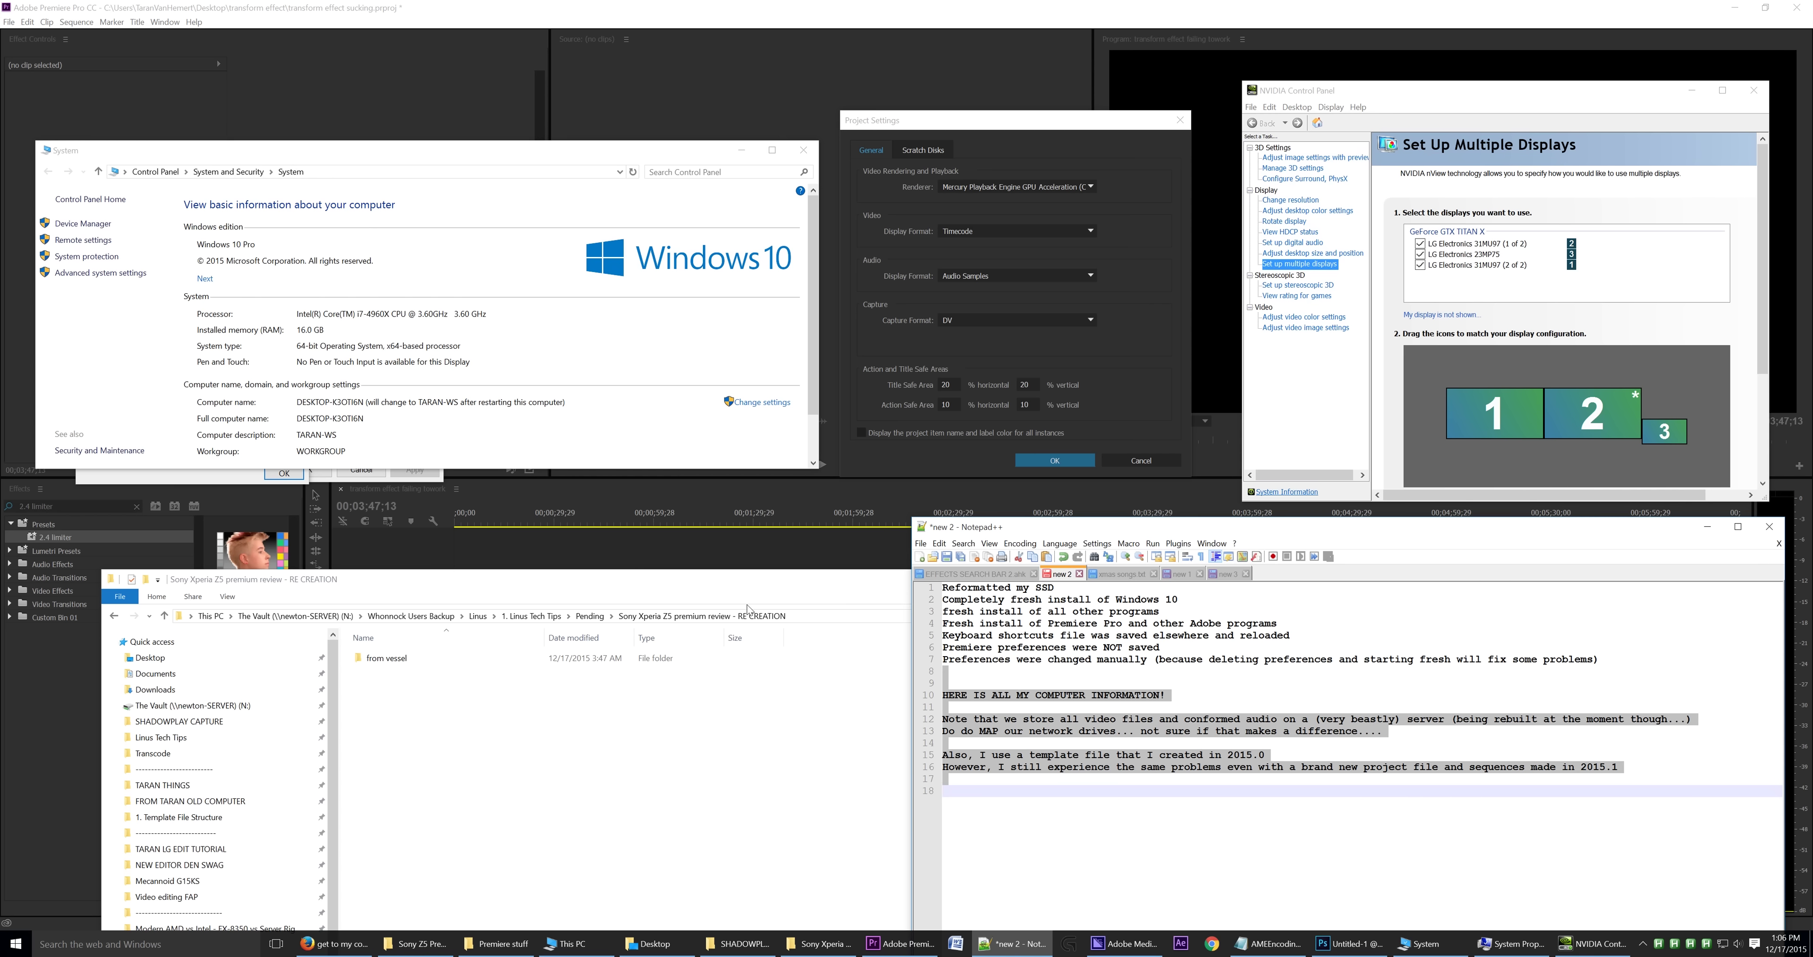
- Bring File Explorer forward and edit the start of its folder path
click(841, 615)
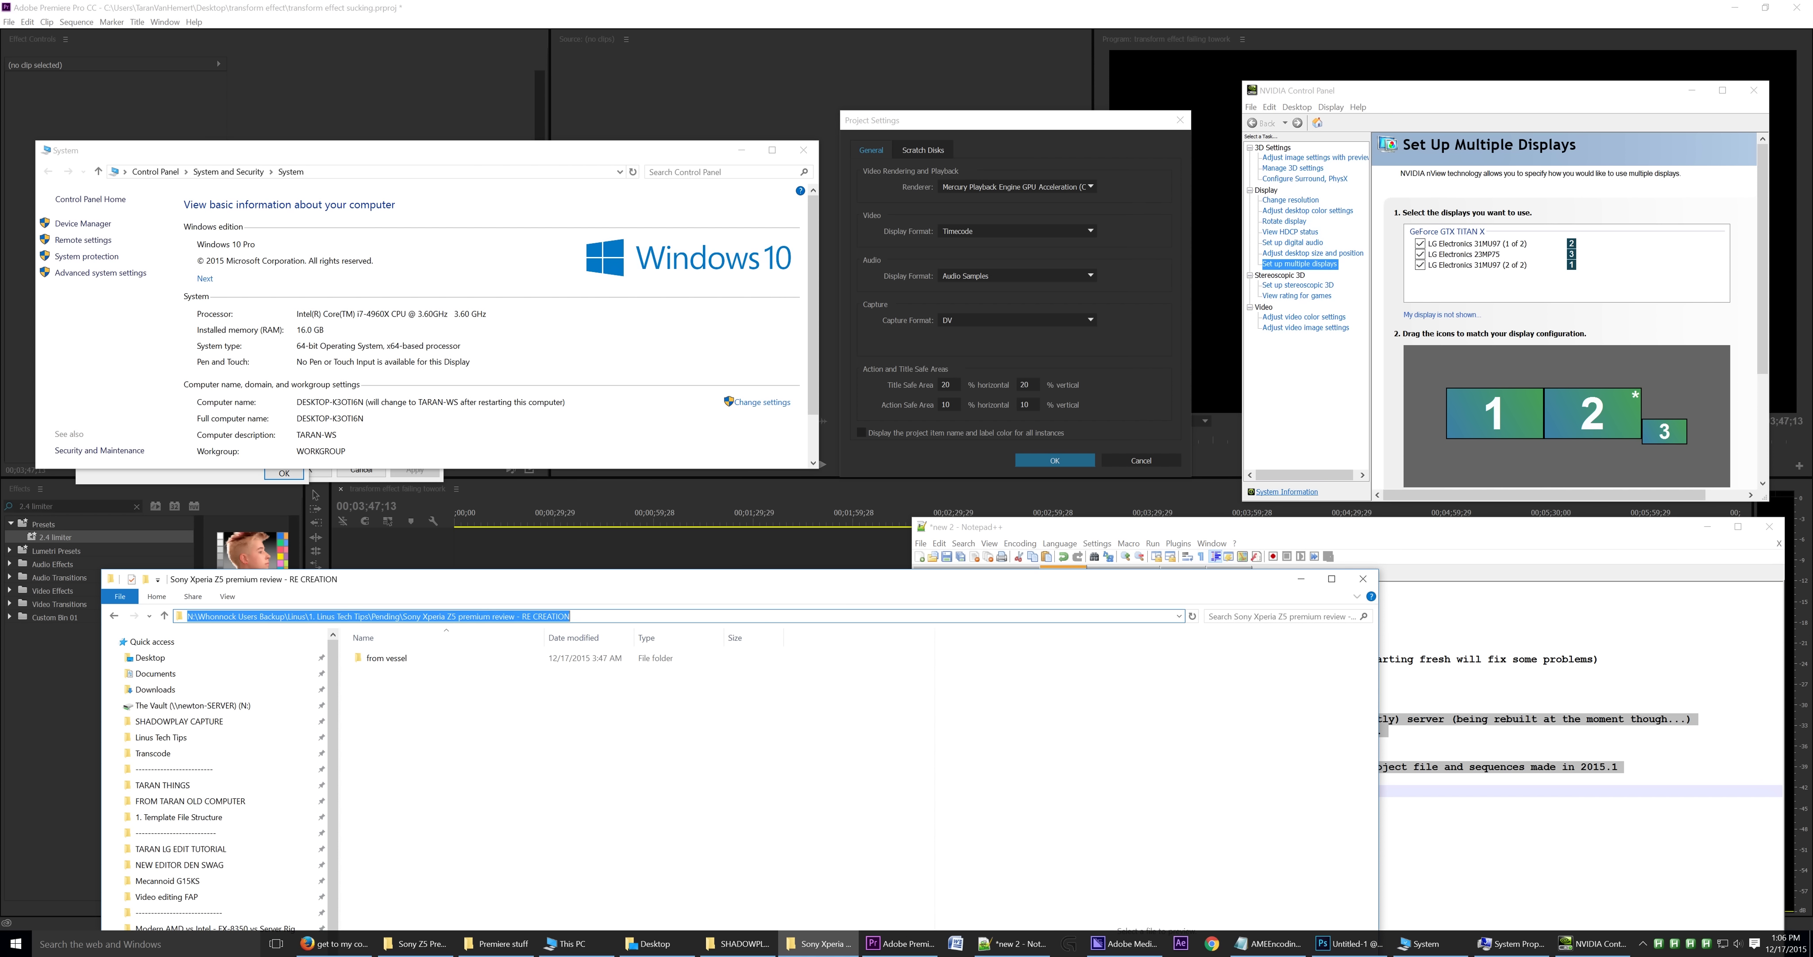
key(Home)
key(shift+Right)
key(shift+Right)
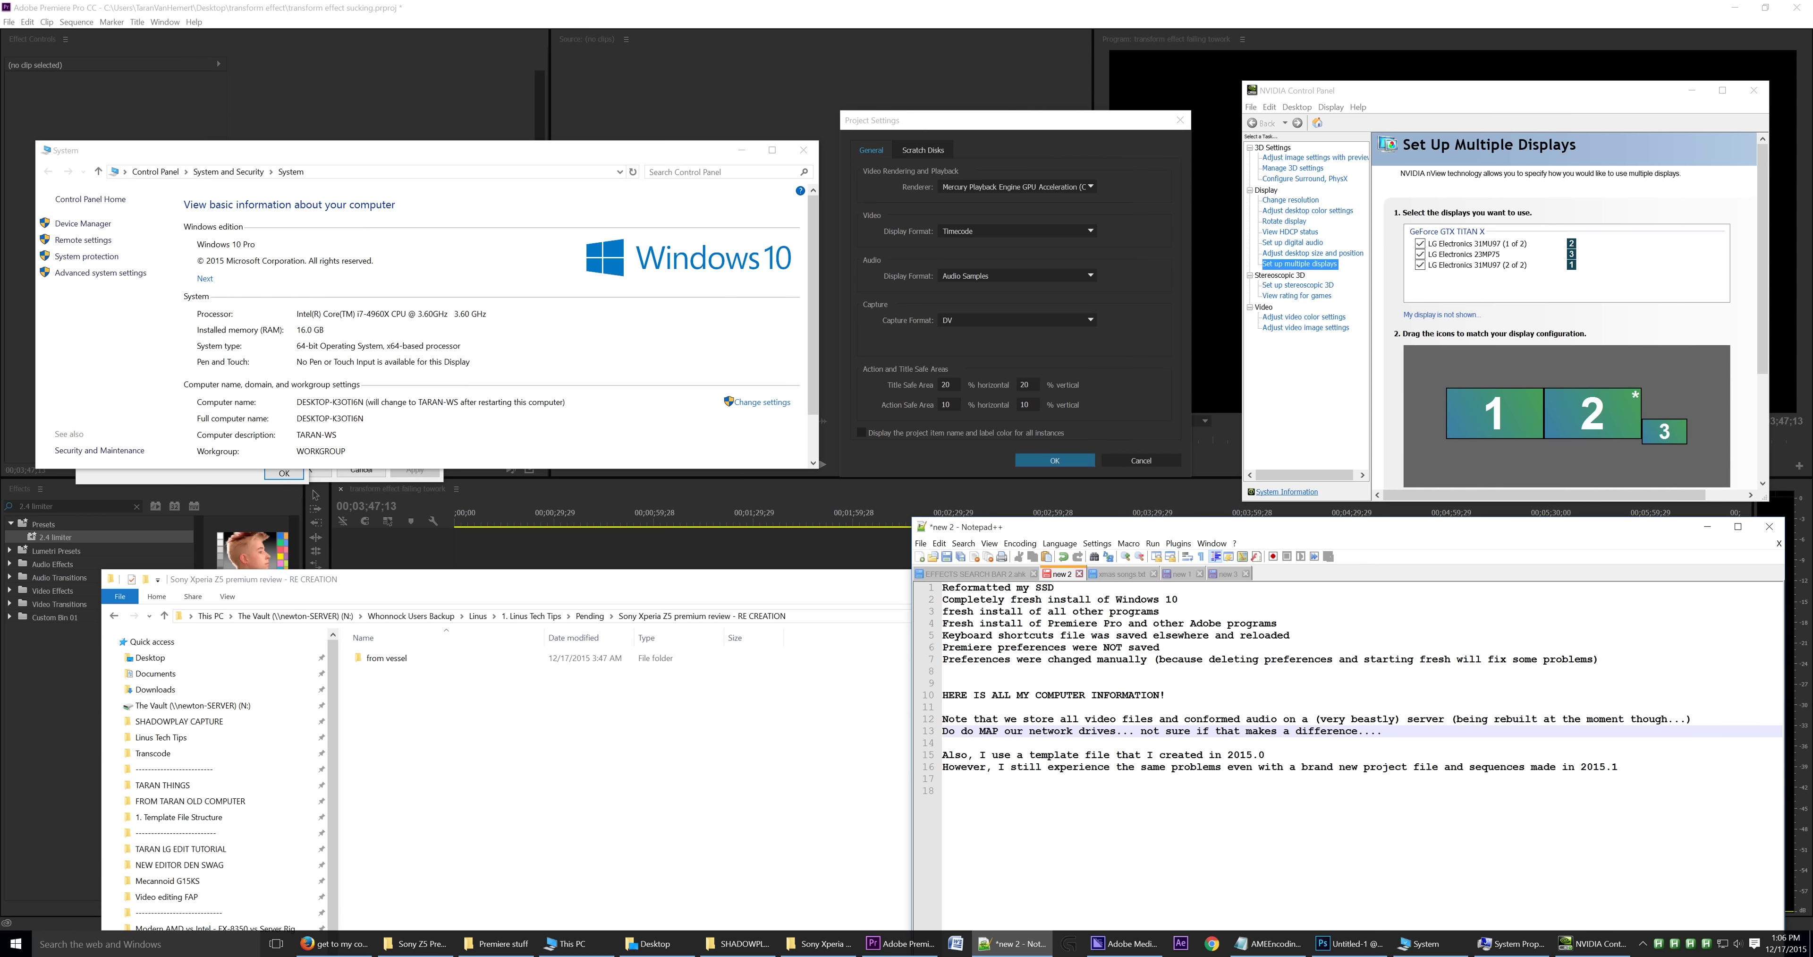